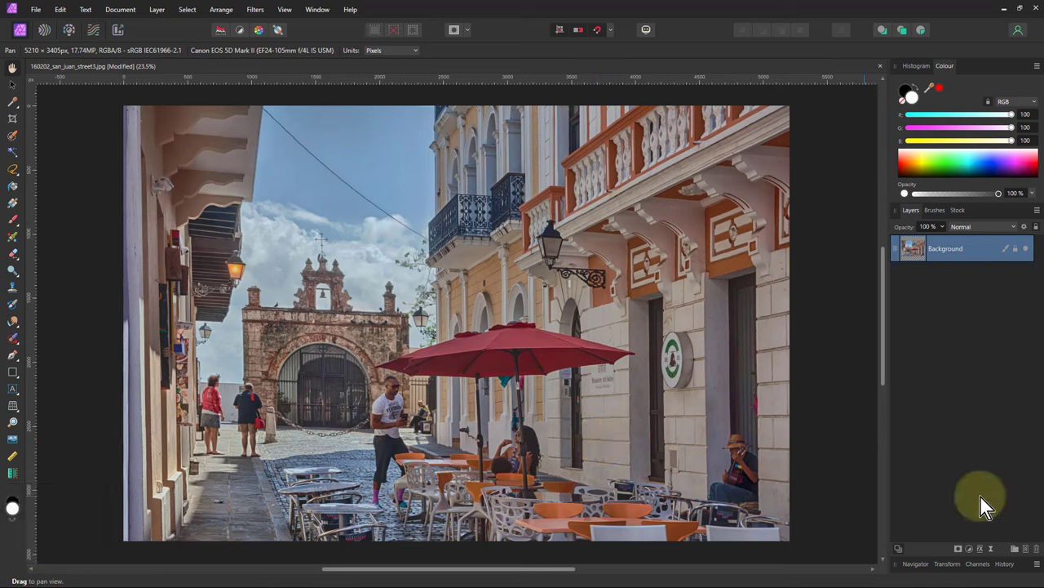
Step: Add a Curves adjustment layer and pull its curve's midpoint down to darken the photo
{"action": "left_click", "coordinate": [969, 548]}
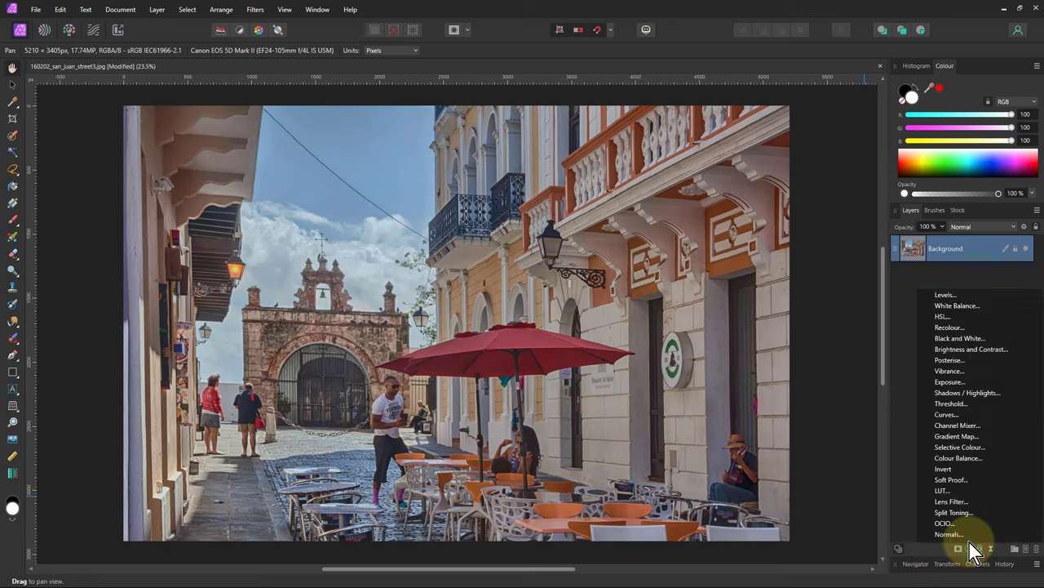
{"action": "left_click", "coordinate": [944, 414]}
{"action": "left_click", "coordinate": [745, 403]}
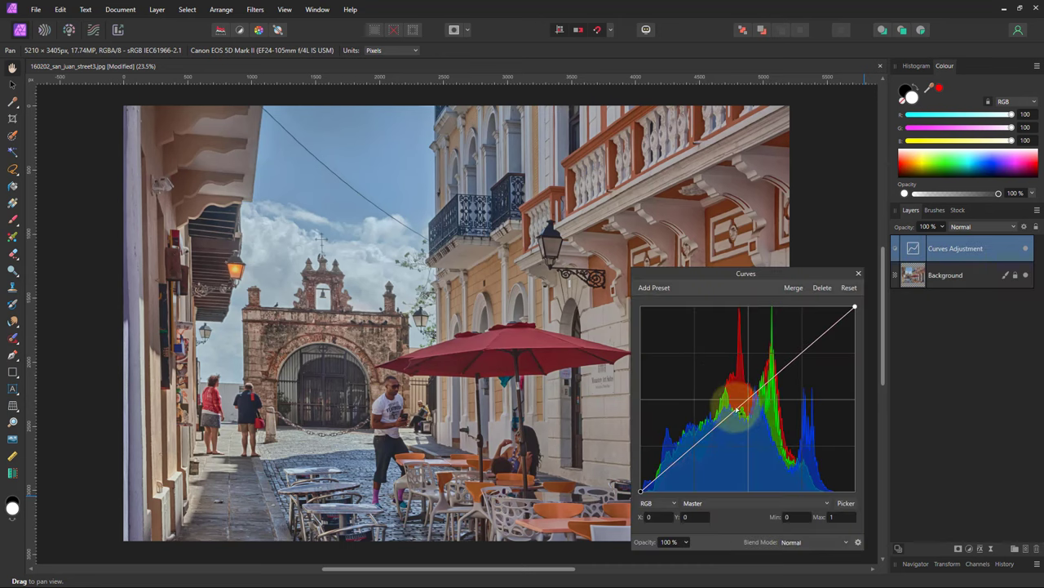
{"action": "left_click_drag", "start_coordinate": [744, 403], "coordinate": [775, 423]}
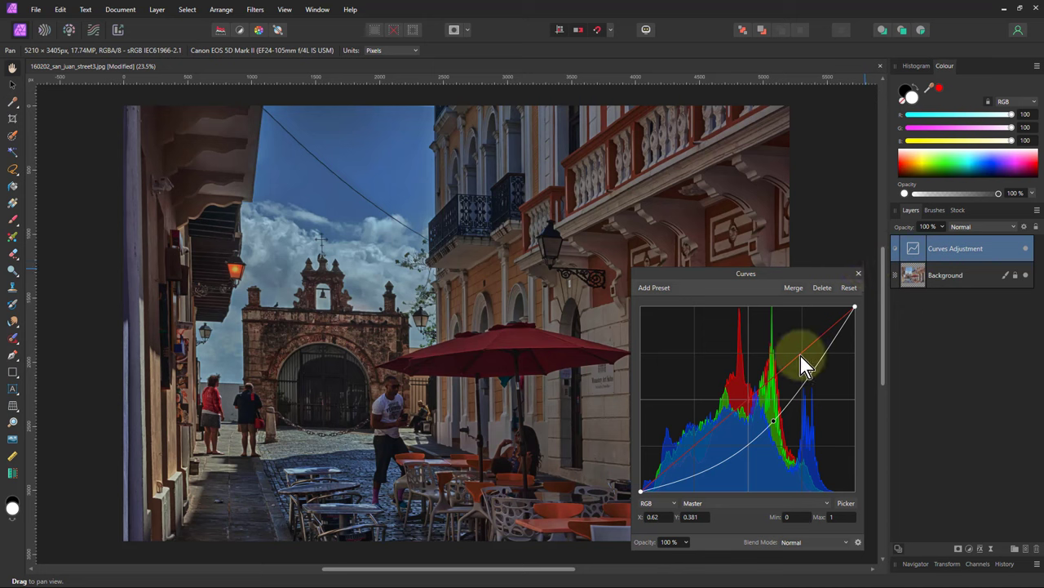
{"action": "left_click", "coordinate": [860, 274]}
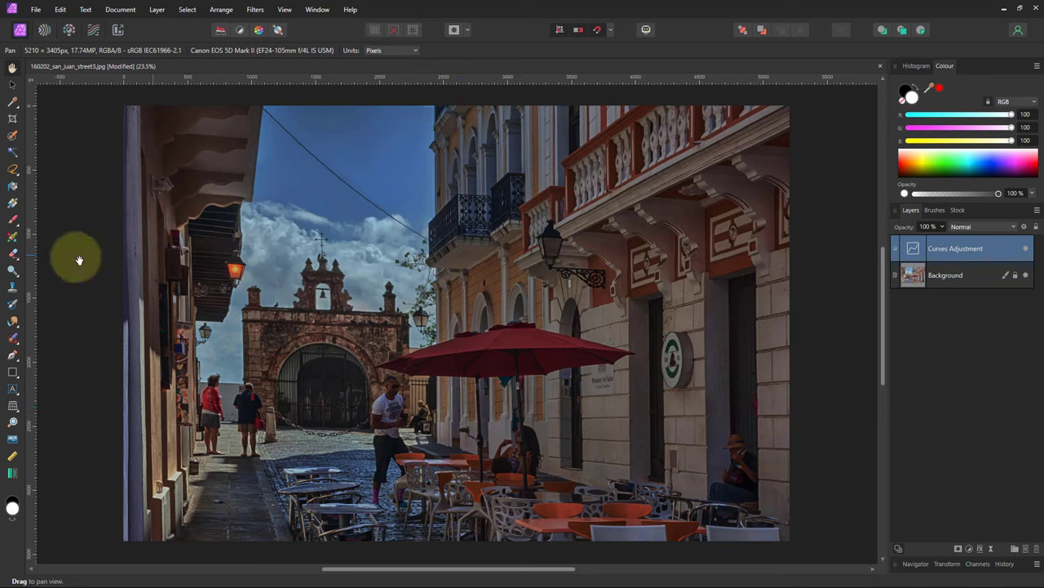
Step: With a large black paint brush, paint over the photo's centre on the Curves mask
{"action": "left_click", "coordinate": [13, 220]}
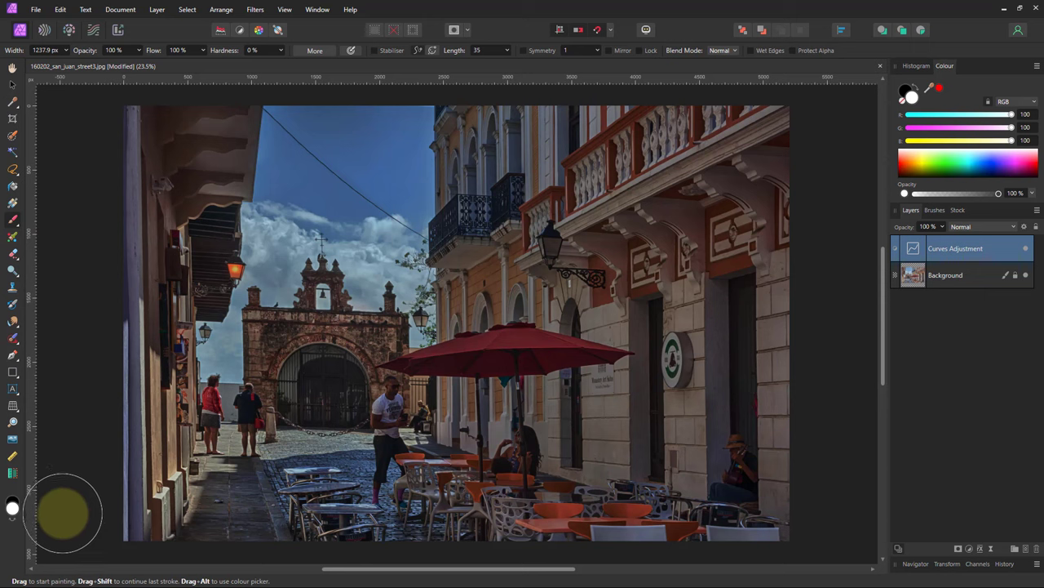
{"action": "left_click", "coordinate": [17, 510]}
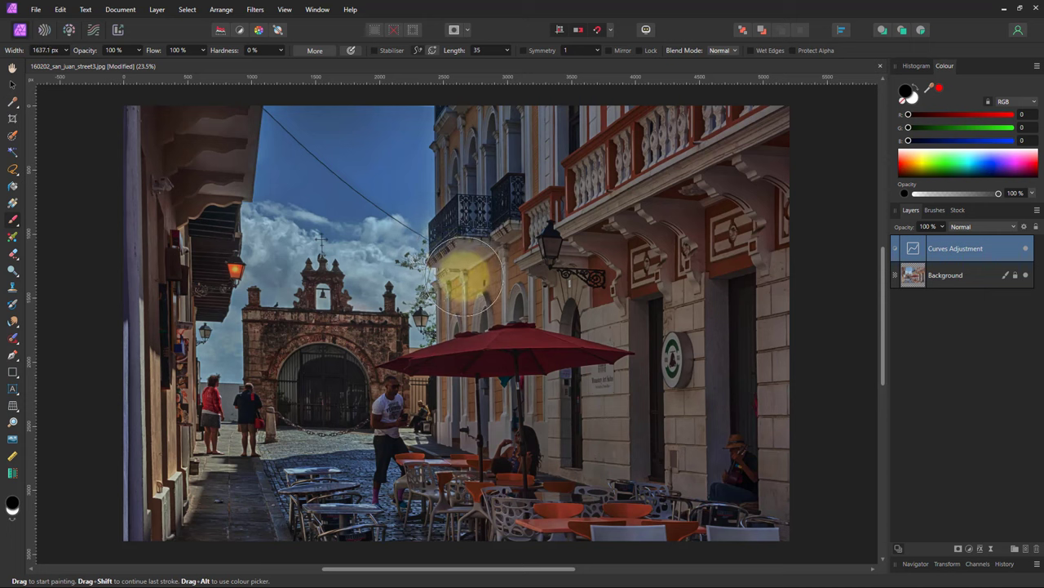
{"action": "key", "text": "bracketright"}
{"action": "key", "text": "bracketright"}
{"action": "key", "text": "bracketright"}
{"action": "key", "text": "bracketright"}
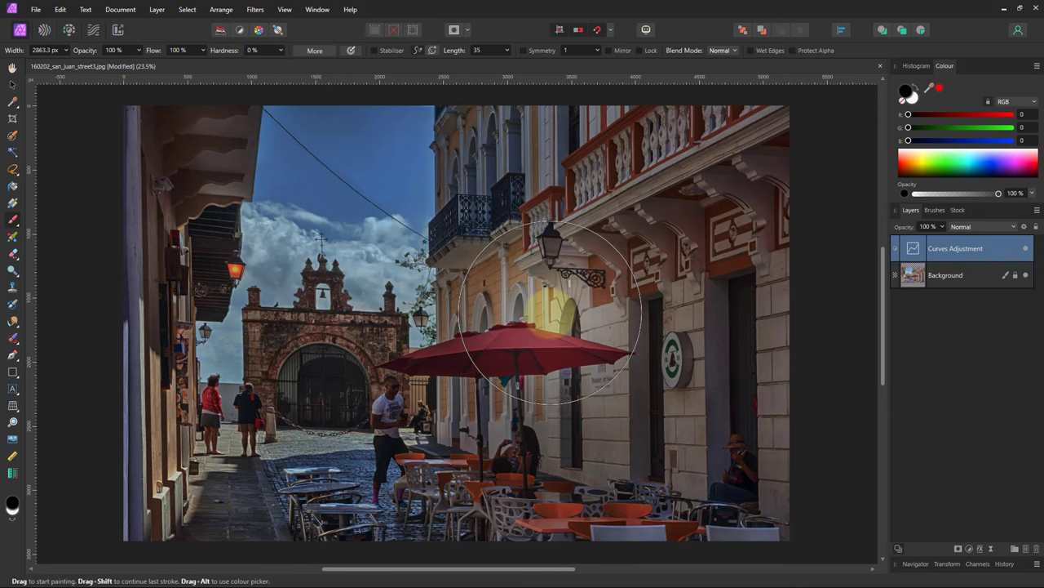
{"action": "mouse_move", "coordinate": [583, 268]}
{"action": "left_mouse_down"}
{"action": "mouse_move", "coordinate": [306, 260]}
{"action": "mouse_move", "coordinate": [510, 258]}
{"action": "mouse_move", "coordinate": [603, 280]}
{"action": "mouse_move", "coordinate": [610, 394]}
{"action": "mouse_move", "coordinate": [600, 429]}
{"action": "mouse_move", "coordinate": [308, 419]}
{"action": "mouse_move", "coordinate": [288, 390]}
{"action": "mouse_move", "coordinate": [281, 310]}
{"action": "mouse_move", "coordinate": [297, 263]}
{"action": "mouse_move", "coordinate": [340, 247]}
{"action": "mouse_move", "coordinate": [609, 250]}
{"action": "mouse_move", "coordinate": [661, 270]}
{"action": "mouse_move", "coordinate": [639, 355]}
{"action": "mouse_move", "coordinate": [605, 395]}
{"action": "mouse_move", "coordinate": [605, 406]}
{"action": "mouse_move", "coordinate": [645, 412]}
{"action": "mouse_move", "coordinate": [654, 252]}
{"action": "mouse_move", "coordinate": [421, 250]}
{"action": "mouse_move", "coordinate": [342, 337]}
{"action": "mouse_move", "coordinate": [489, 406]}
{"action": "mouse_move", "coordinate": [555, 391]}
{"action": "left_mouse_up"}
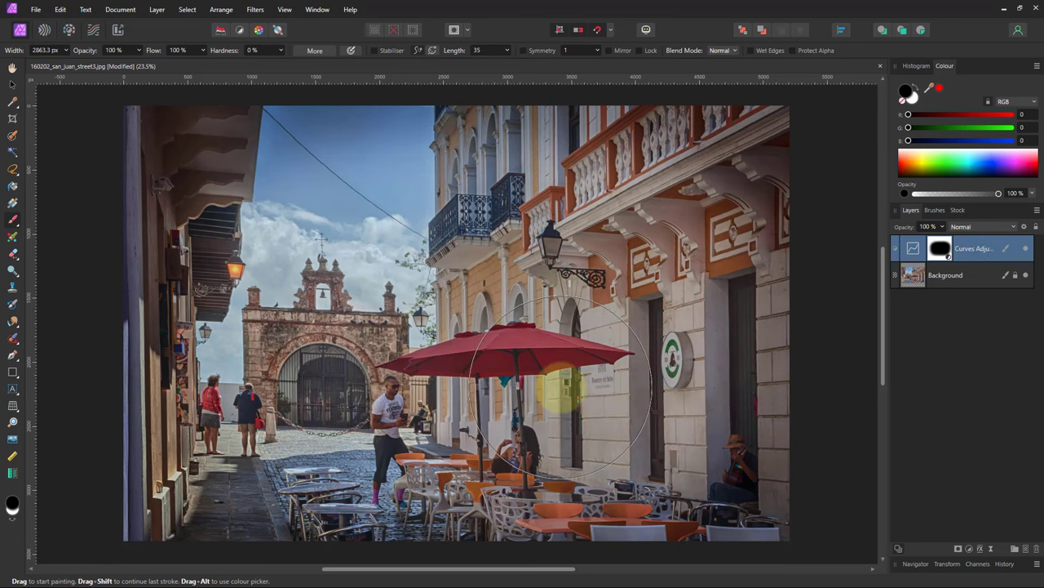
Step: Preview the Curves mask, toggle the Curves layer for before/after, then reopen its settings
{"action": "left_click", "coordinate": [940, 257], "text": "alt"}
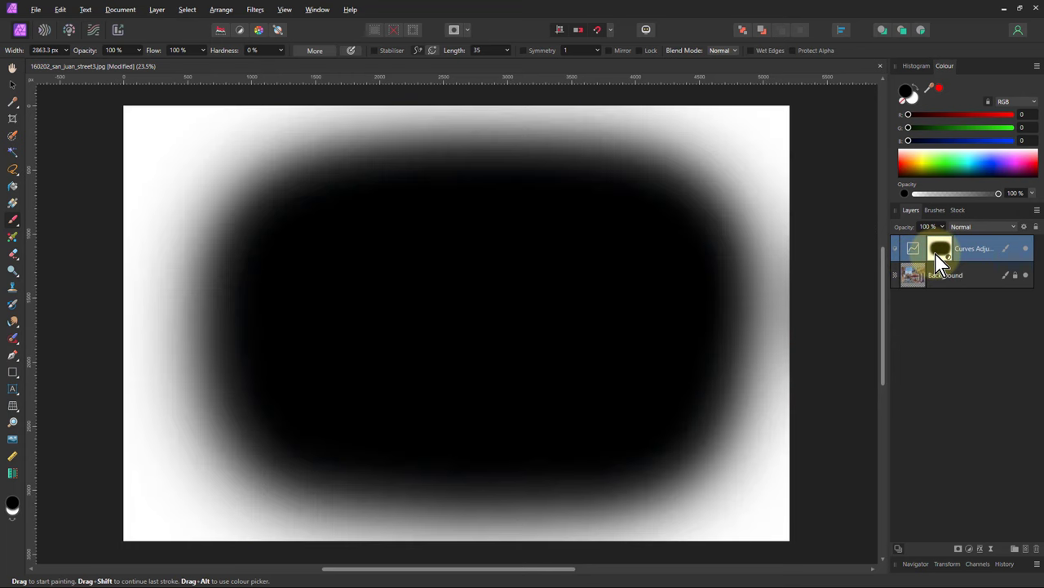
{"action": "left_click", "coordinate": [916, 279]}
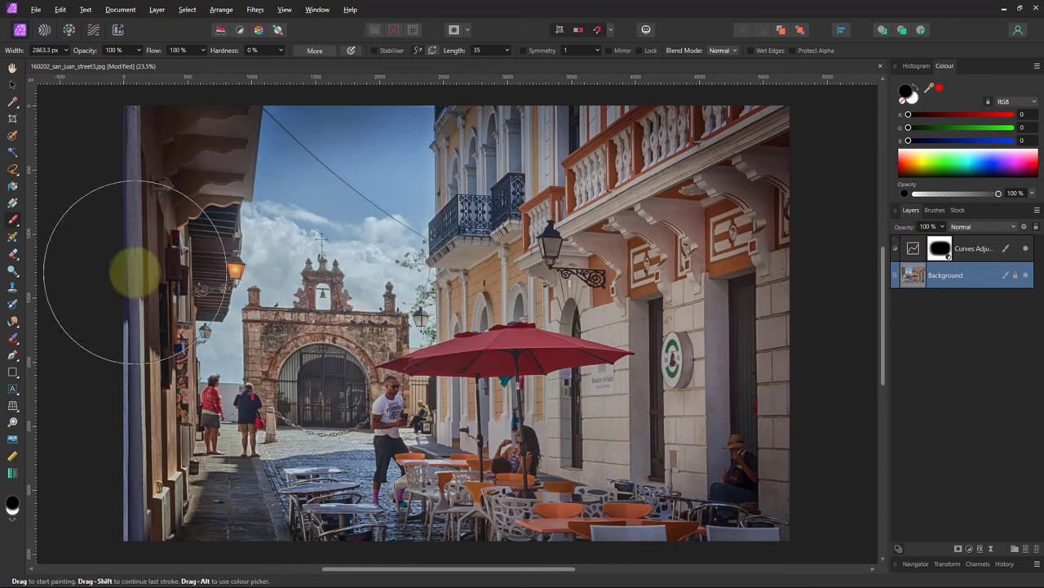
{"action": "left_click", "coordinate": [1027, 249]}
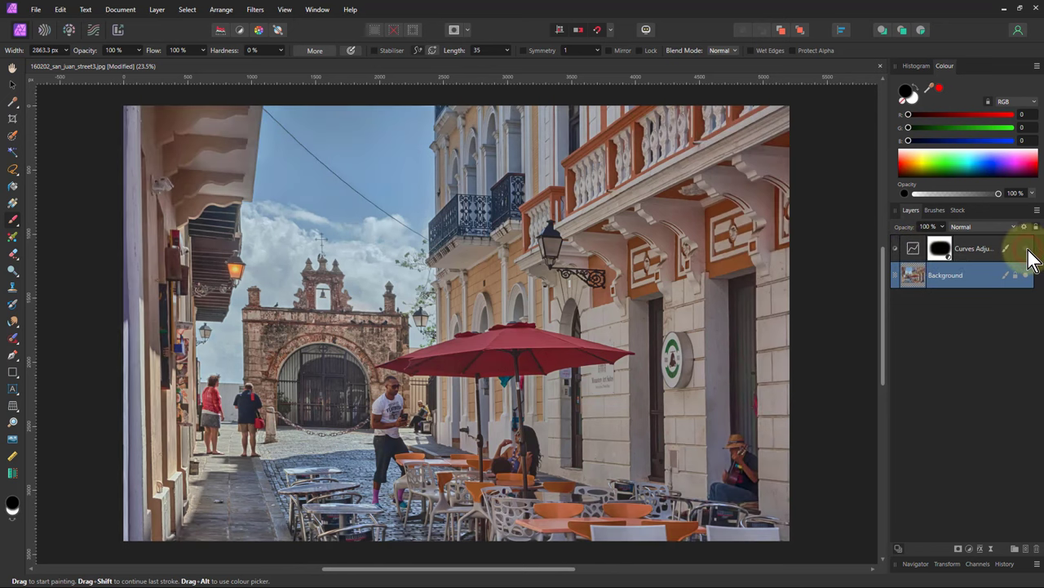
{"action": "left_click", "coordinate": [1028, 250]}
{"action": "left_click", "coordinate": [1029, 251]}
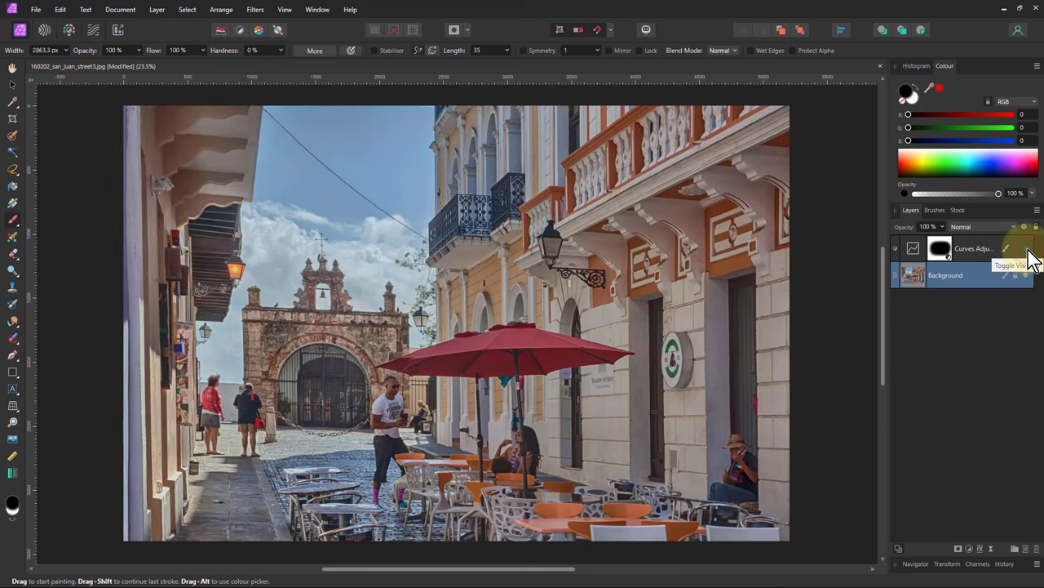
{"action": "left_click", "coordinate": [1028, 251]}
{"action": "left_click", "coordinate": [13, 68]}
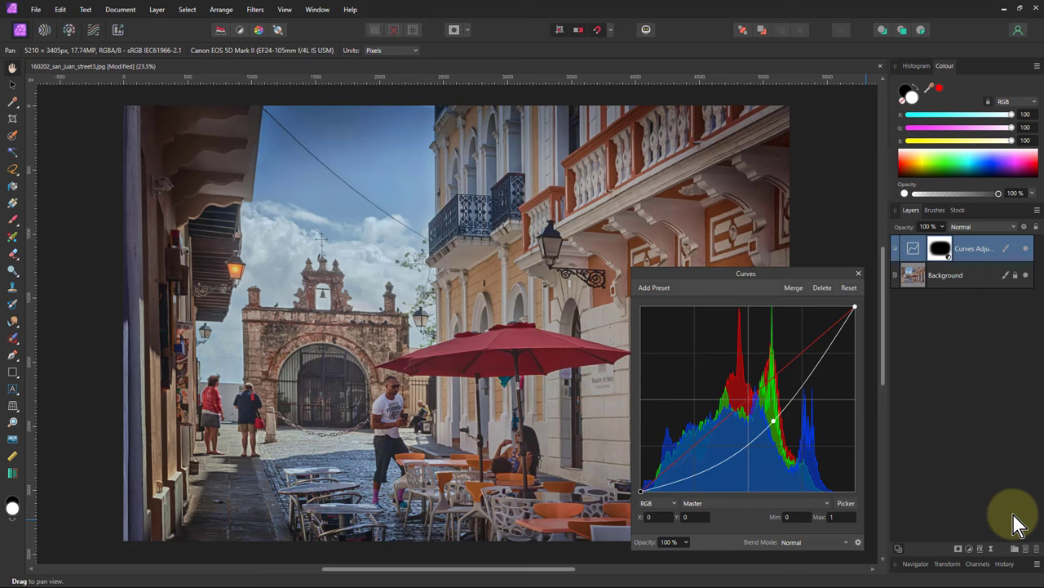
Step: Add an HSL adjustment layer above Curves and review the Assistant settings
{"action": "left_click", "coordinate": [970, 548]}
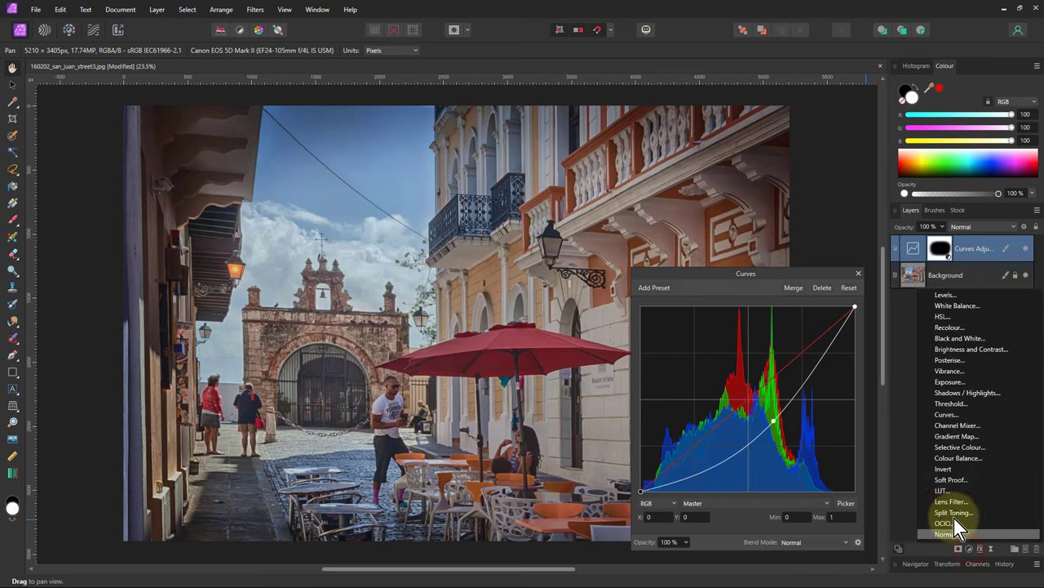
{"action": "left_click", "coordinate": [946, 317]}
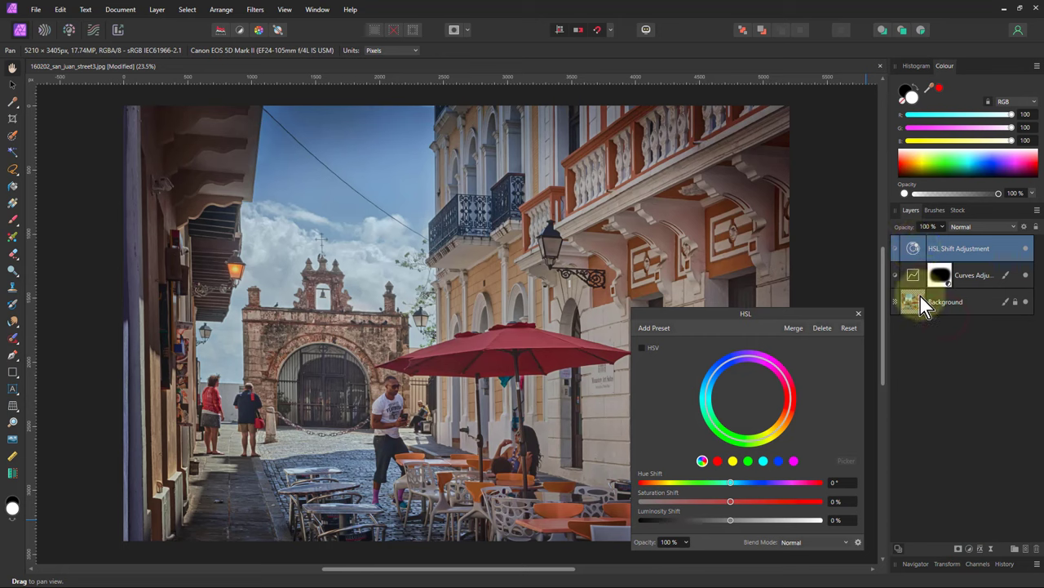
{"action": "left_click", "coordinate": [646, 30]}
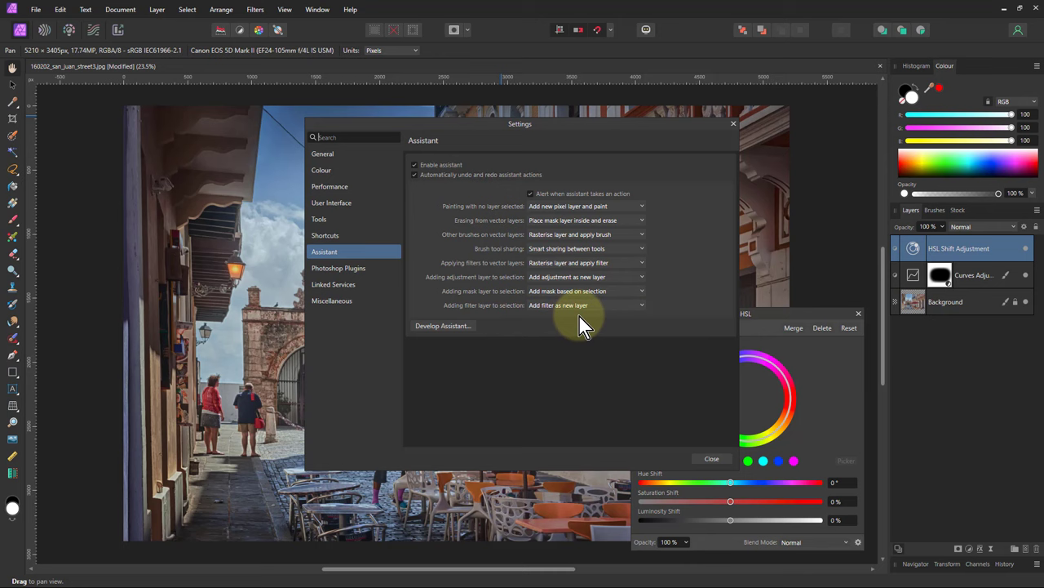
{"action": "left_click", "coordinate": [737, 125]}
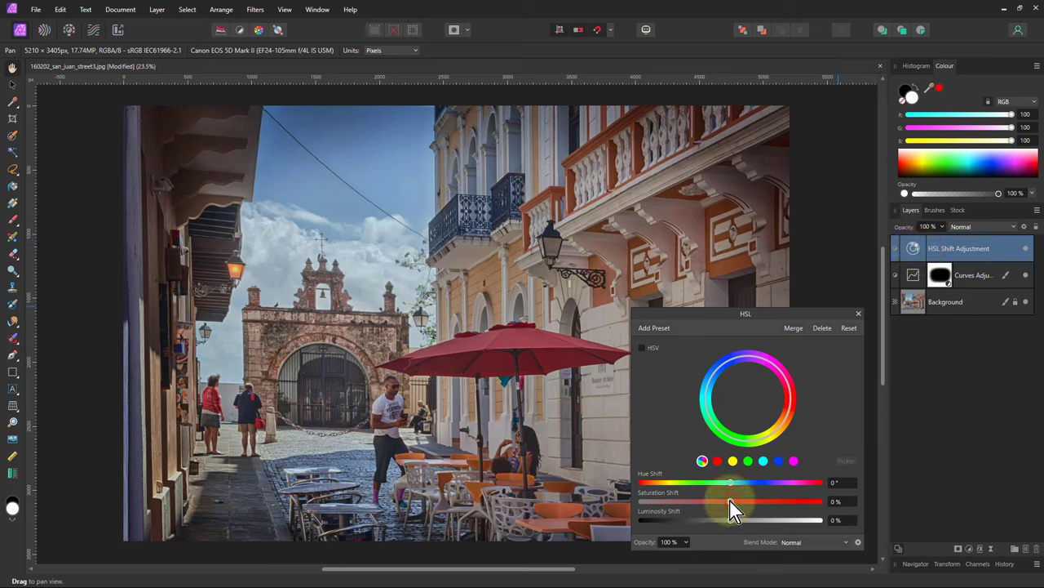
Step: Drag the HSL Saturation Shift slider to -48%
{"action": "left_click_drag", "start_coordinate": [731, 502], "coordinate": [685, 502]}
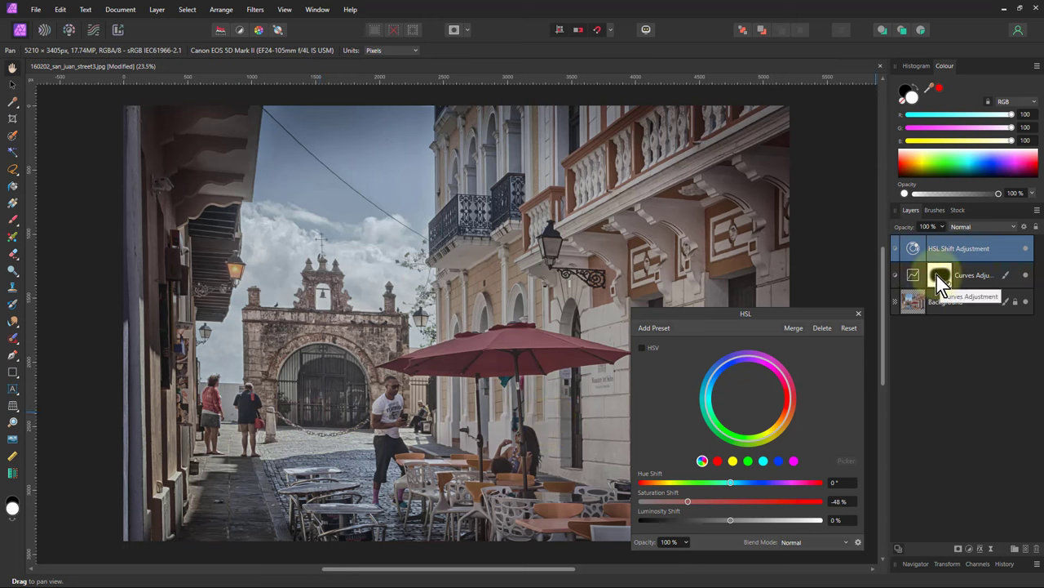
Step: In the Channels panel, copy Curves Adjustment Alpha into a spare channel
{"action": "left_click", "coordinate": [978, 563]}
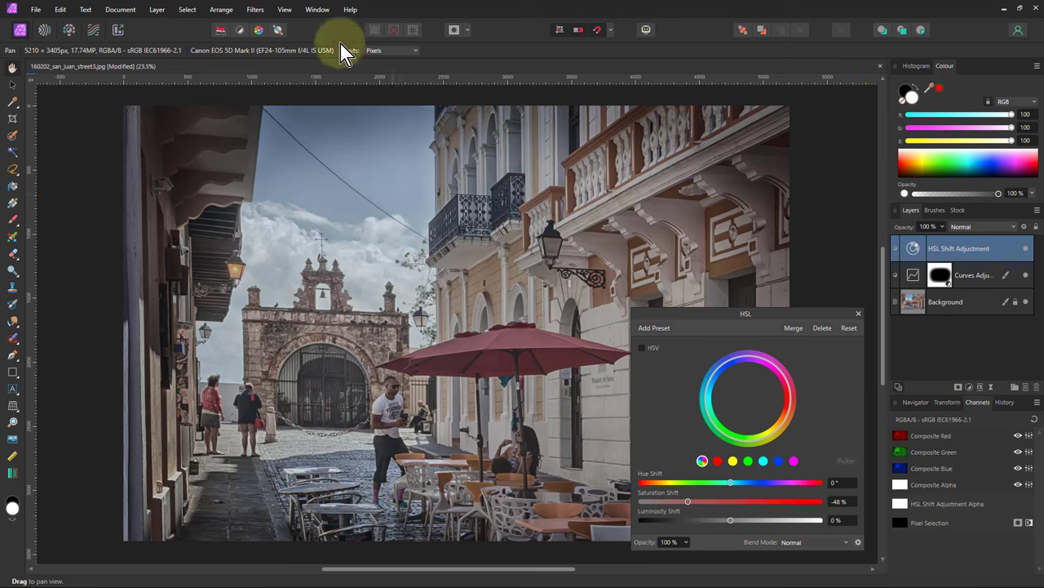
{"action": "left_click", "coordinate": [351, 11]}
{"action": "mouse_move", "coordinate": [322, 11]}
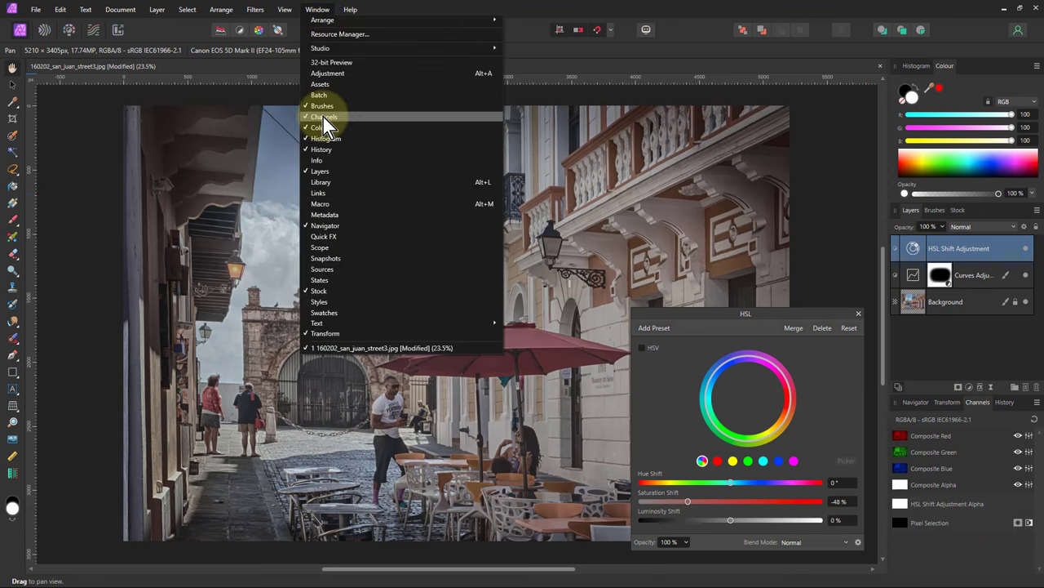
{"action": "left_click", "coordinate": [932, 361]}
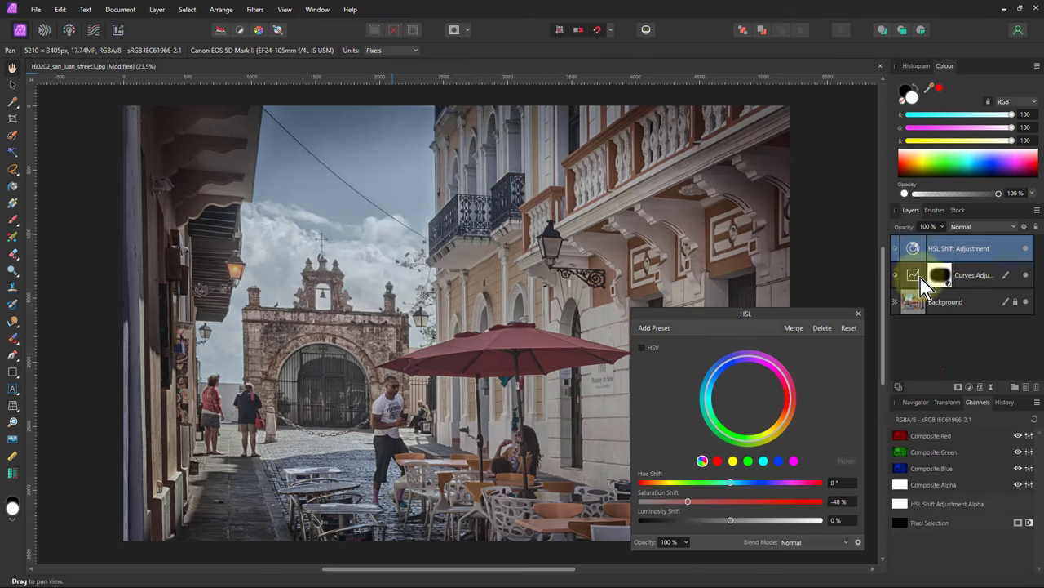
{"action": "key", "text": "Escape"}
{"action": "double_click", "coordinate": [951, 284]}
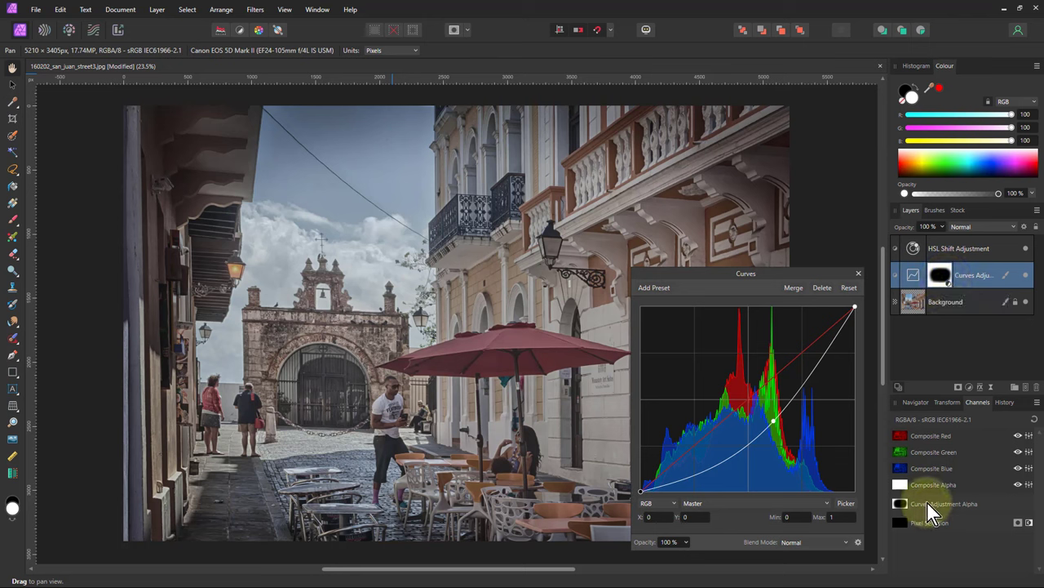
{"action": "right_click", "coordinate": [929, 504]}
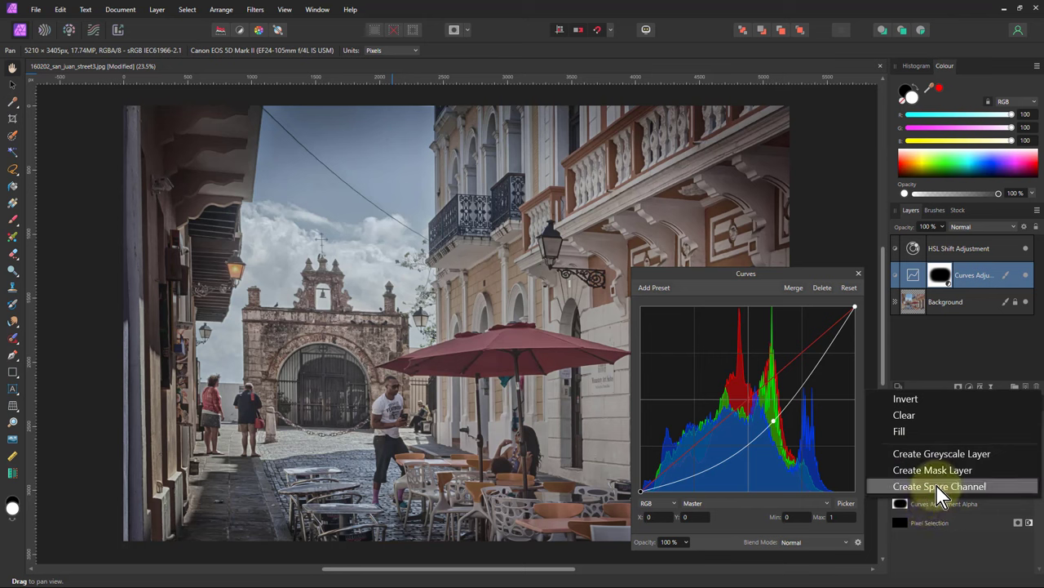
{"action": "left_click", "coordinate": [937, 488]}
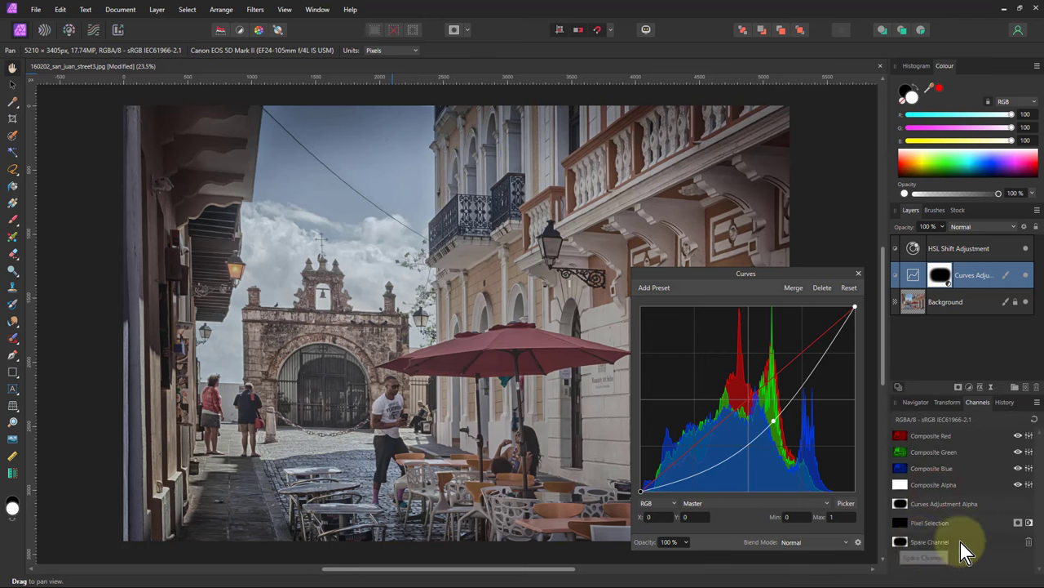
Step: Load the spare channel into the HSL layer's mask
{"action": "left_click", "coordinate": [916, 250]}
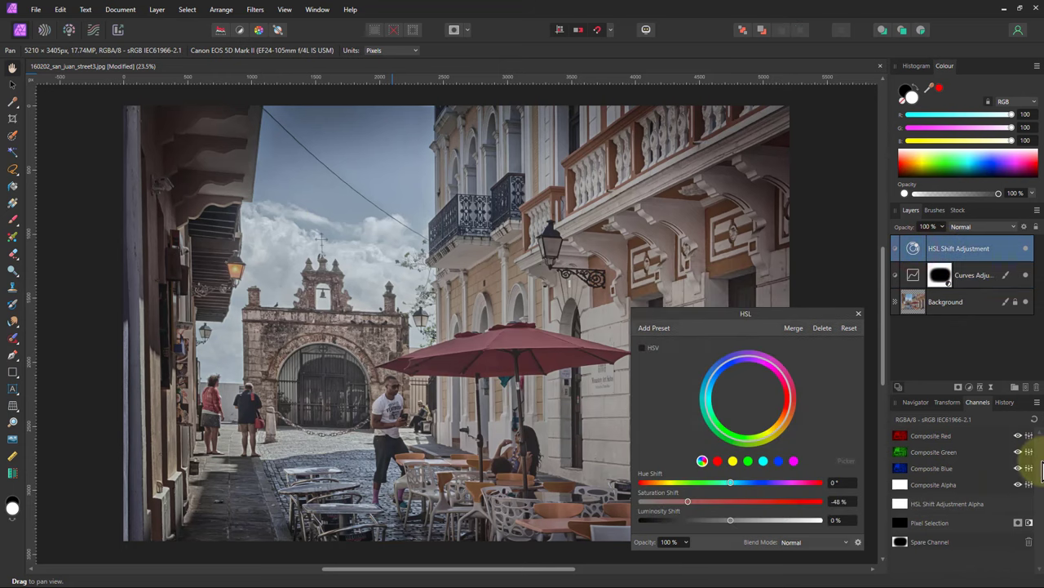
{"action": "right_click", "coordinate": [932, 542]}
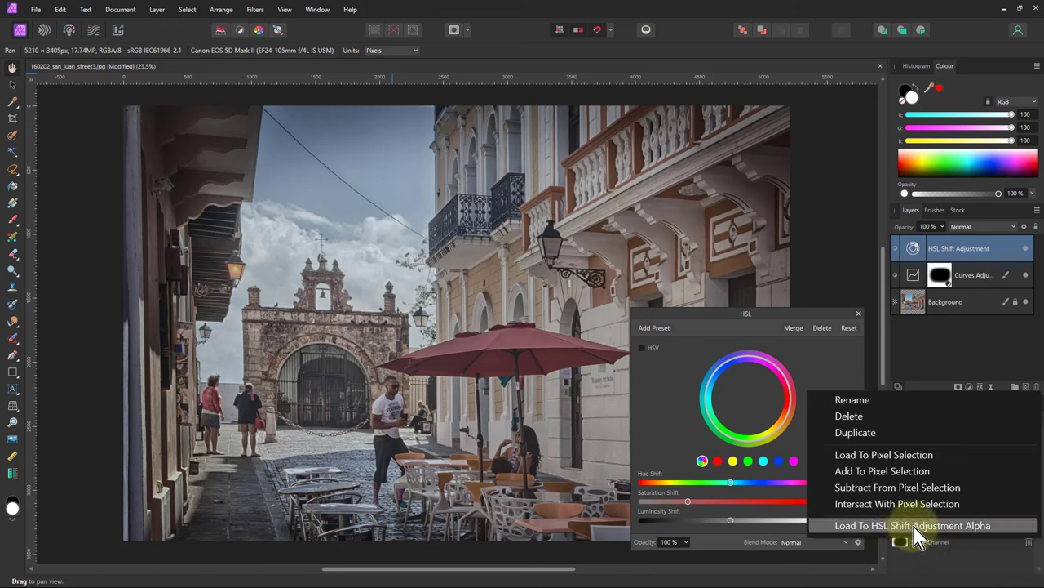
{"action": "left_click", "coordinate": [928, 525]}
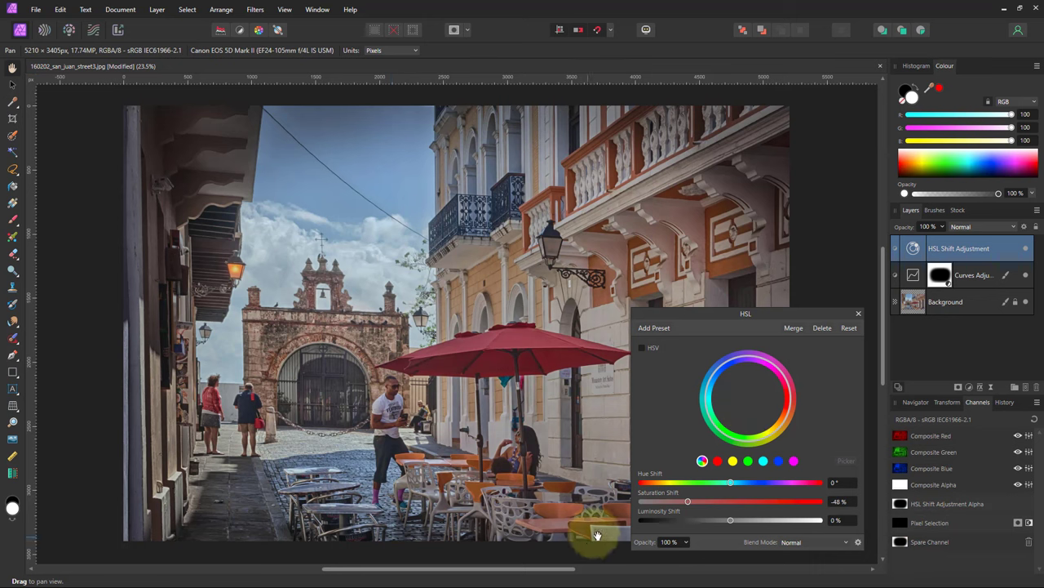
Step: Lower the HSL Saturation Shift to -76% and move the dialog so the layers show
{"action": "mouse_move", "coordinate": [688, 502]}
{"action": "left_mouse_down"}
{"action": "mouse_move", "coordinate": [604, 503]}
{"action": "mouse_move", "coordinate": [668, 503]}
{"action": "left_mouse_up"}
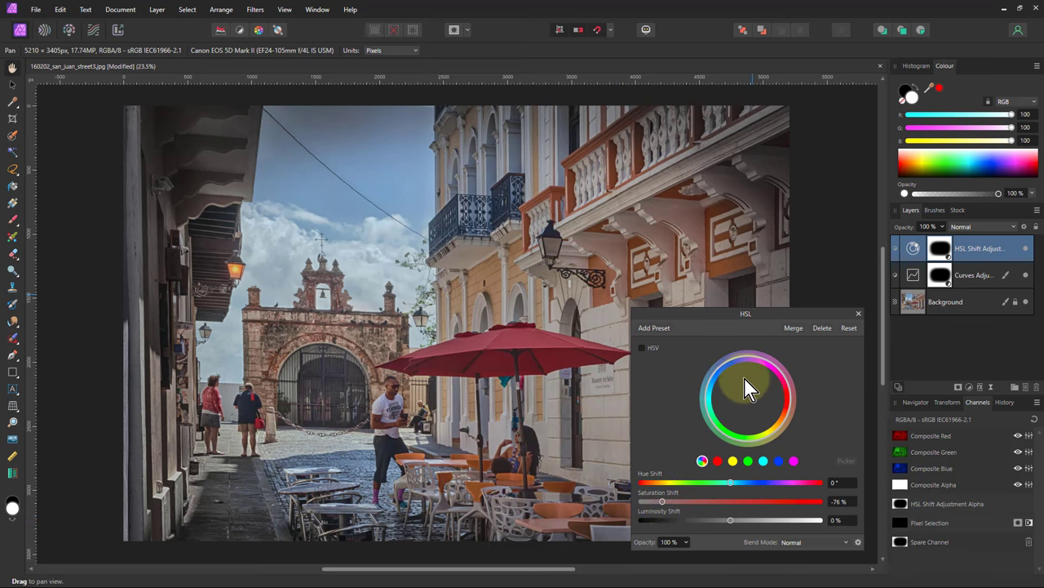
{"action": "left_click_drag", "start_coordinate": [723, 315], "coordinate": [882, 308]}
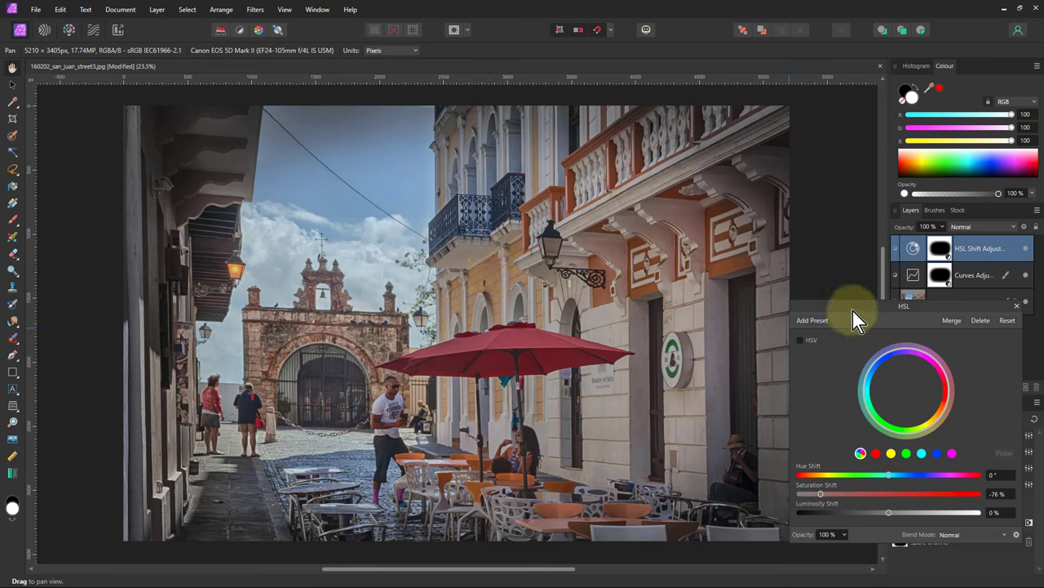
{"action": "left_click_drag", "start_coordinate": [853, 312], "coordinate": [759, 309]}
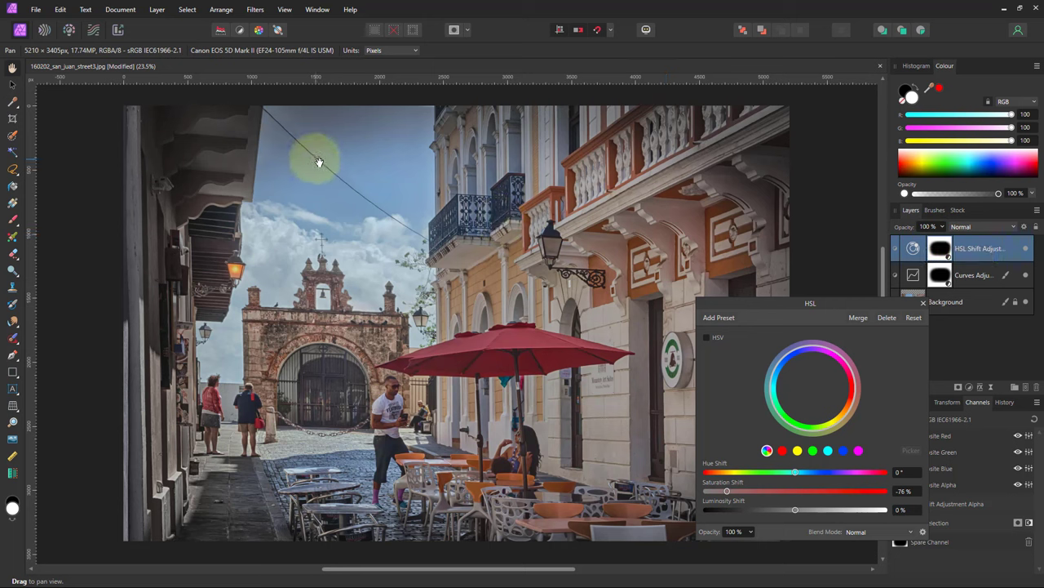
Step: Select the Paint Brush tool and close the HSL adjustment dialog
{"action": "left_click", "coordinate": [14, 219]}
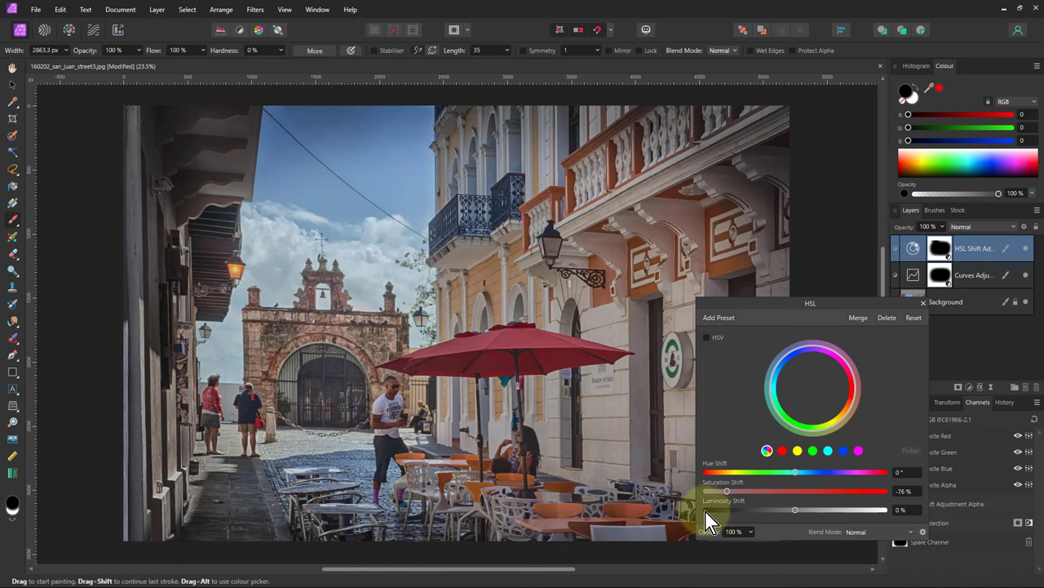
{"action": "left_click", "coordinate": [923, 303]}
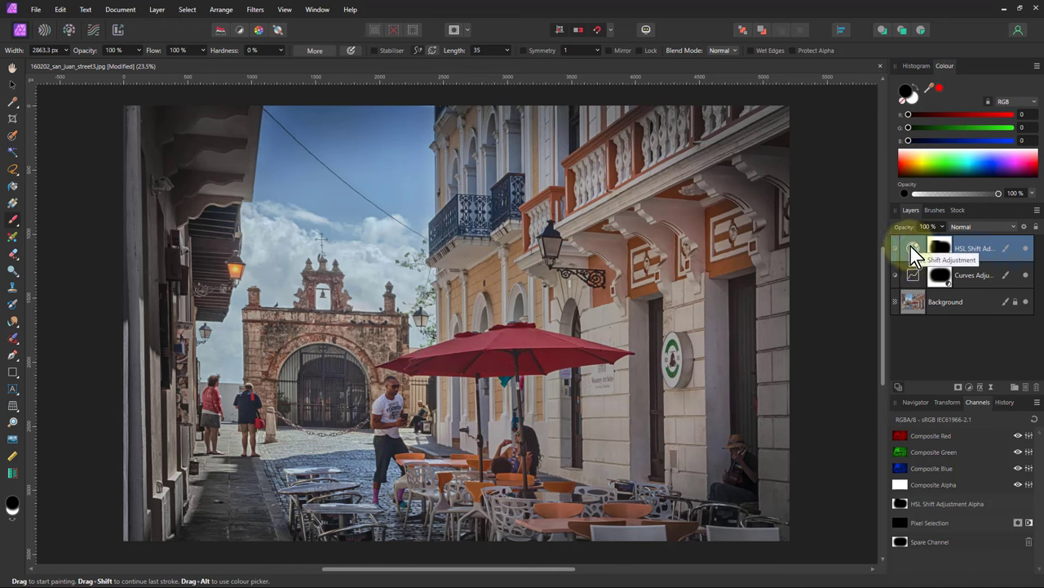
Step: Add a Gaussian Blur live filter and load the spare channel into its alpha
{"action": "left_click", "coordinate": [992, 387]}
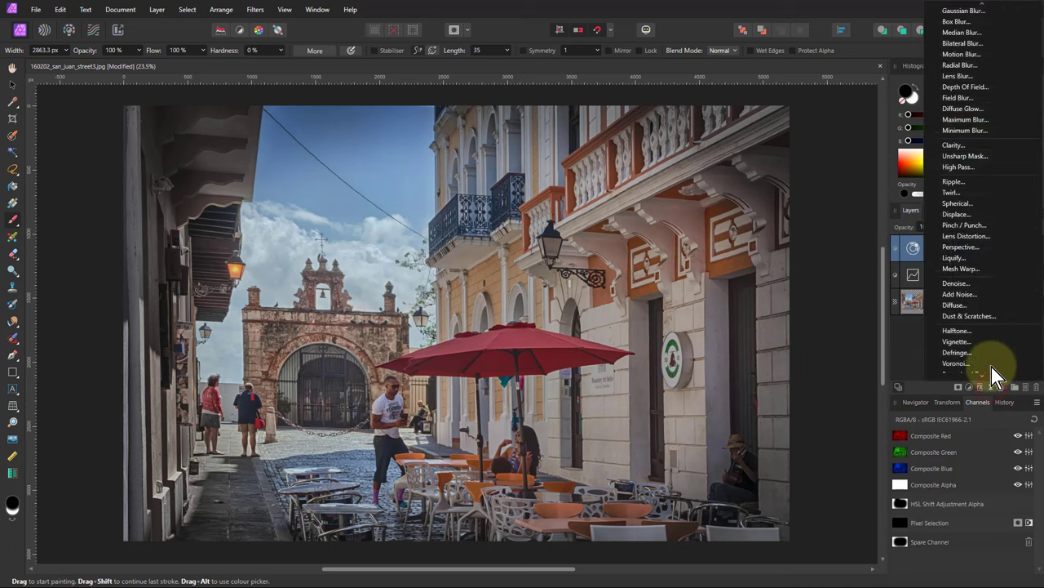
{"action": "left_click", "coordinate": [962, 7]}
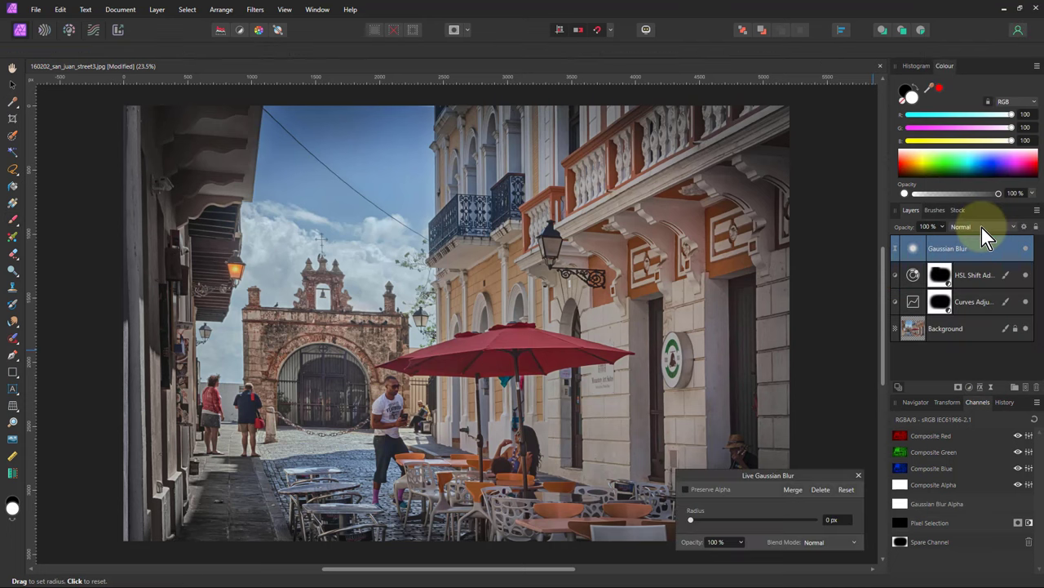
{"action": "right_click", "coordinate": [930, 542]}
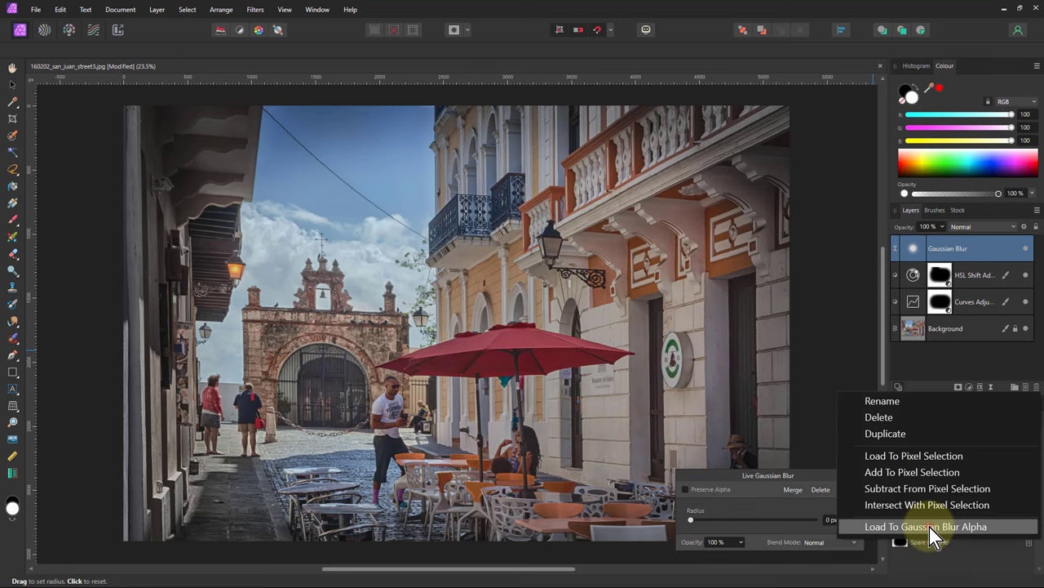
{"action": "left_click", "coordinate": [929, 526]}
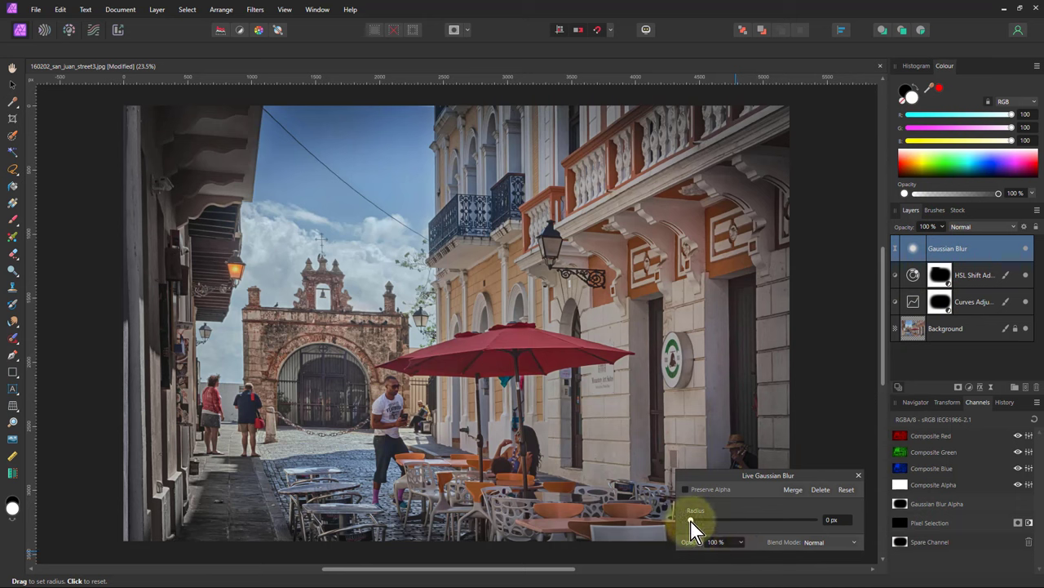
Step: Enable Preserve Alpha, set the blur radius to 5.5 px, and reopen the HSL settings
{"action": "left_click", "coordinate": [686, 490]}
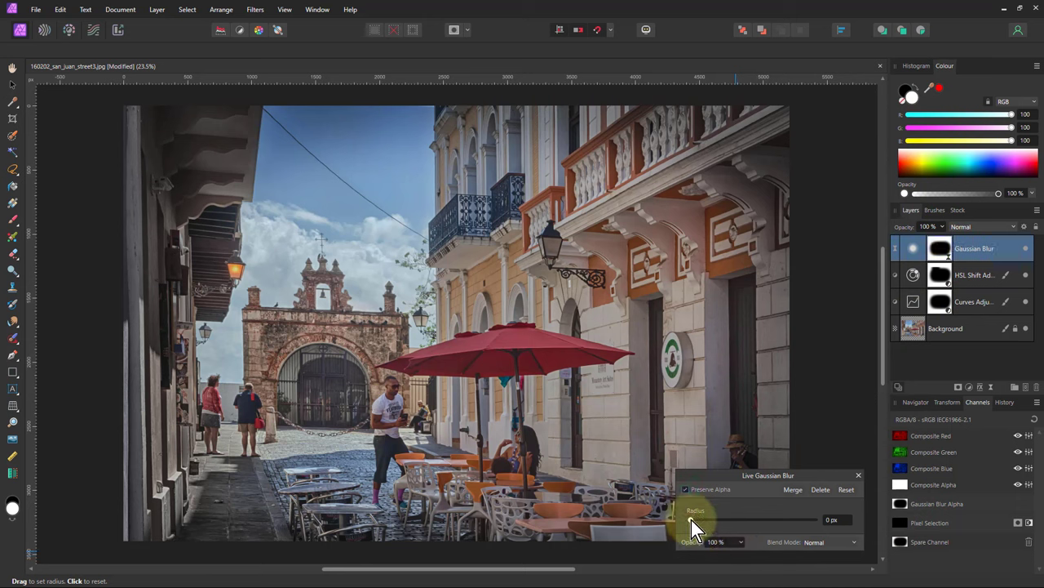
{"action": "left_click_drag", "start_coordinate": [694, 521], "coordinate": [744, 526]}
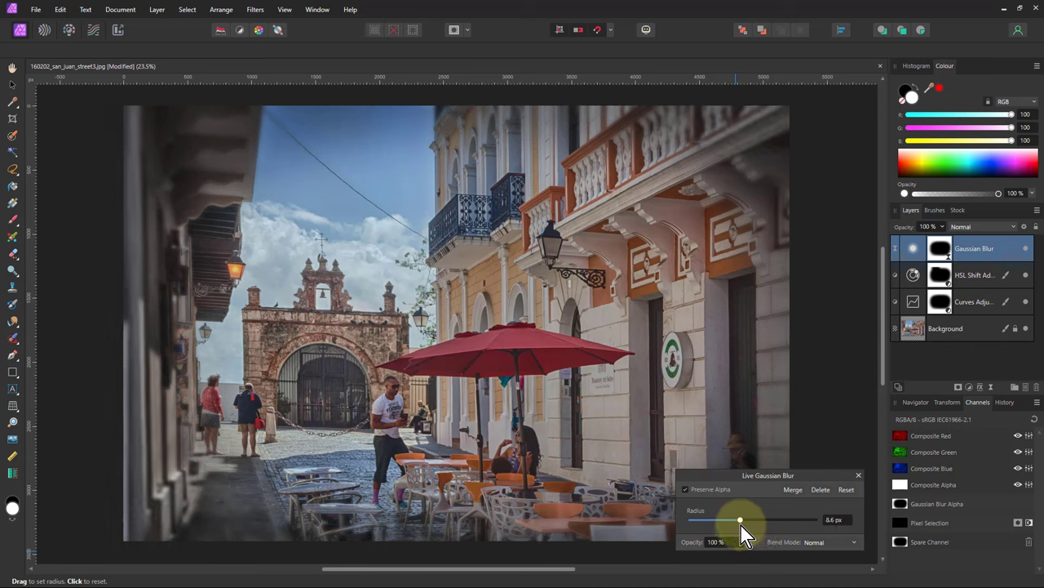
{"action": "left_click_drag", "start_coordinate": [741, 526], "coordinate": [738, 527]}
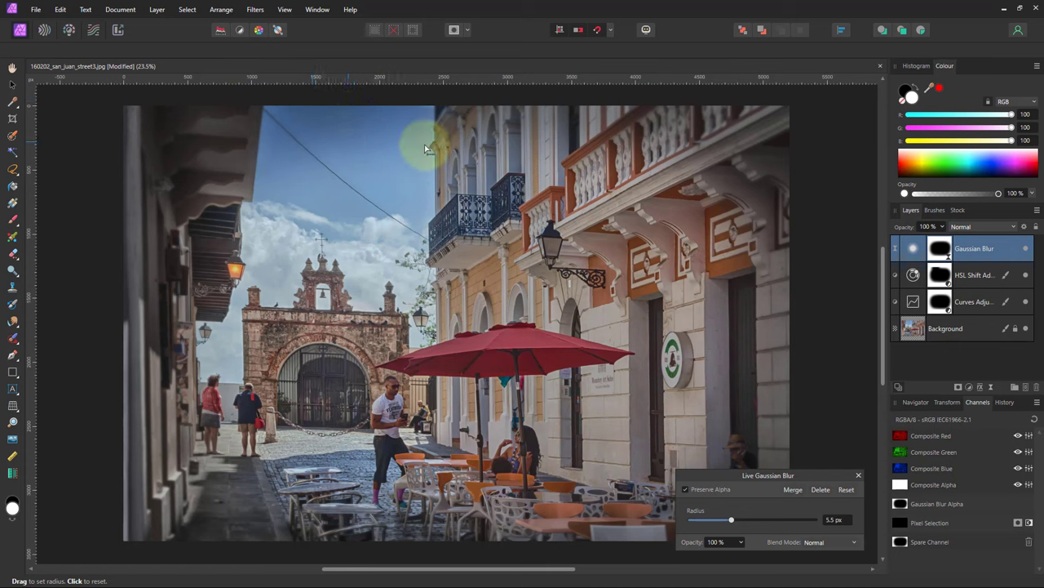
{"action": "double_click", "coordinate": [938, 277]}
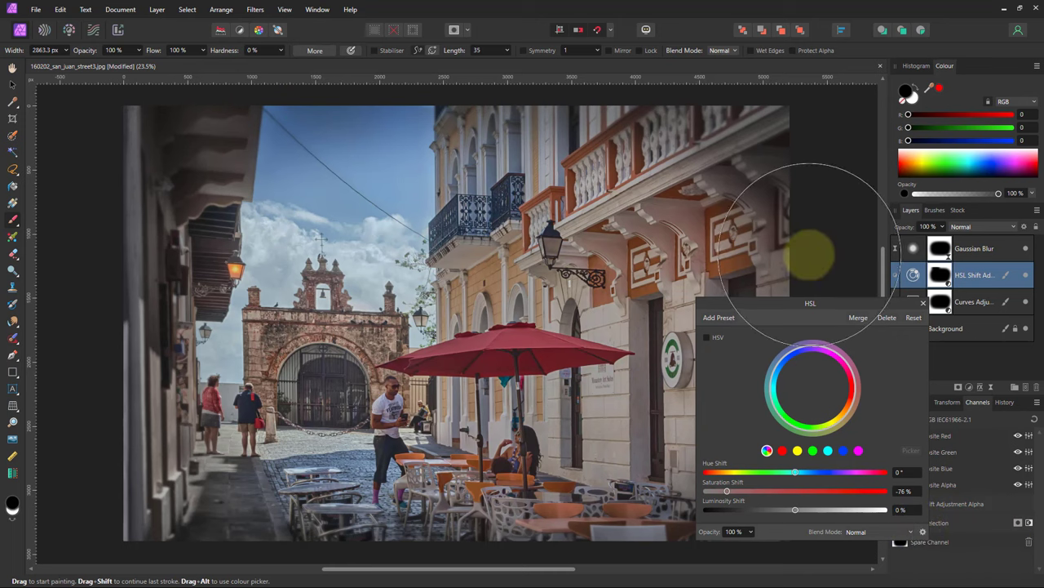
Step: Save the HSL adjustment's edge mask as a new spare channel
{"action": "left_click_drag", "start_coordinate": [845, 305], "coordinate": [794, 257]}
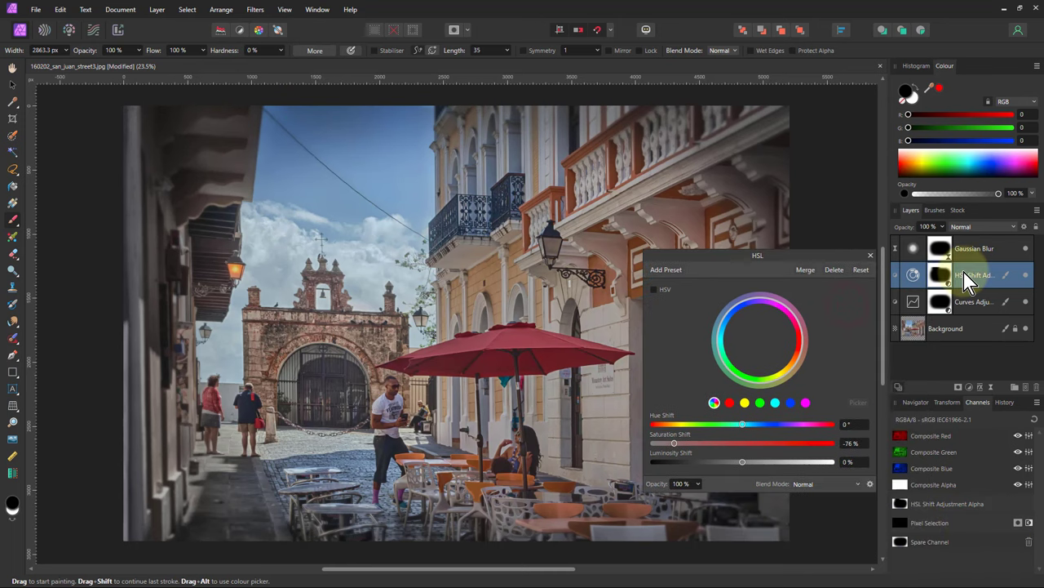
{"action": "right_click", "coordinate": [936, 506]}
{"action": "left_click", "coordinate": [938, 490]}
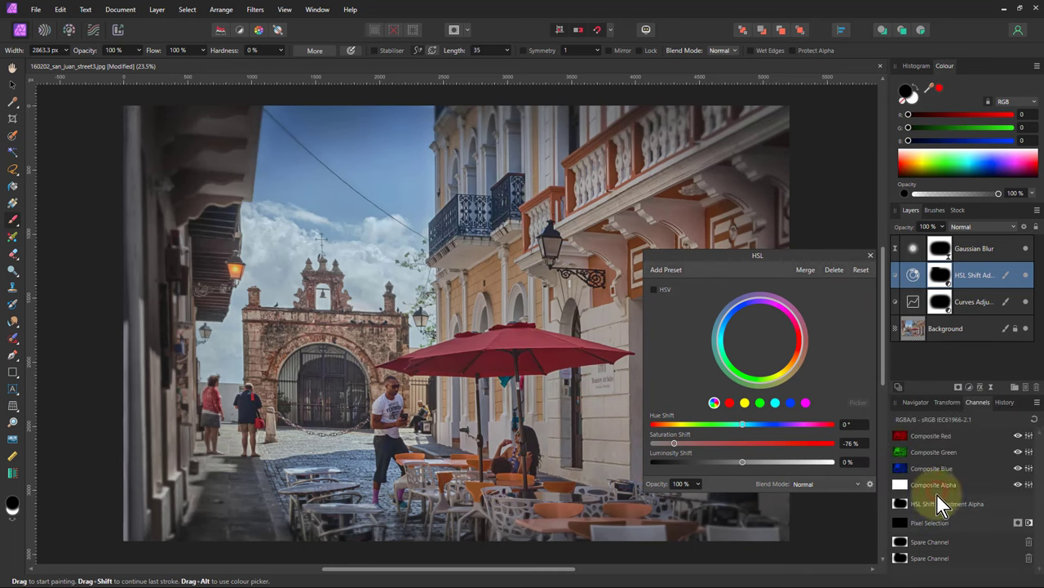
{"action": "left_click", "coordinate": [926, 558]}
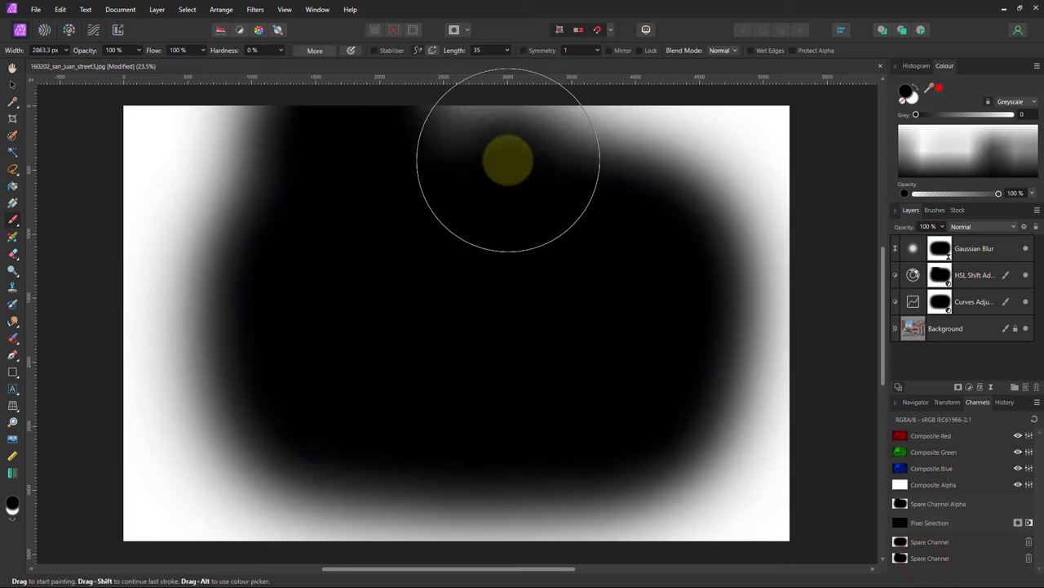
Step: Load the spare channel as the Gaussian Blur layer's mask
{"action": "left_click", "coordinate": [913, 248]}
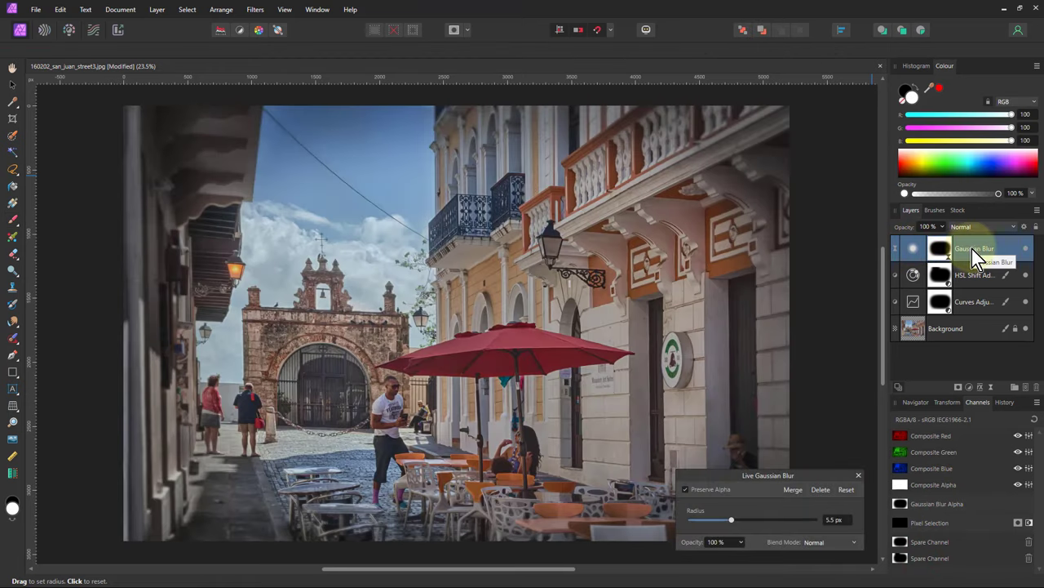
{"action": "right_click", "coordinate": [932, 558]}
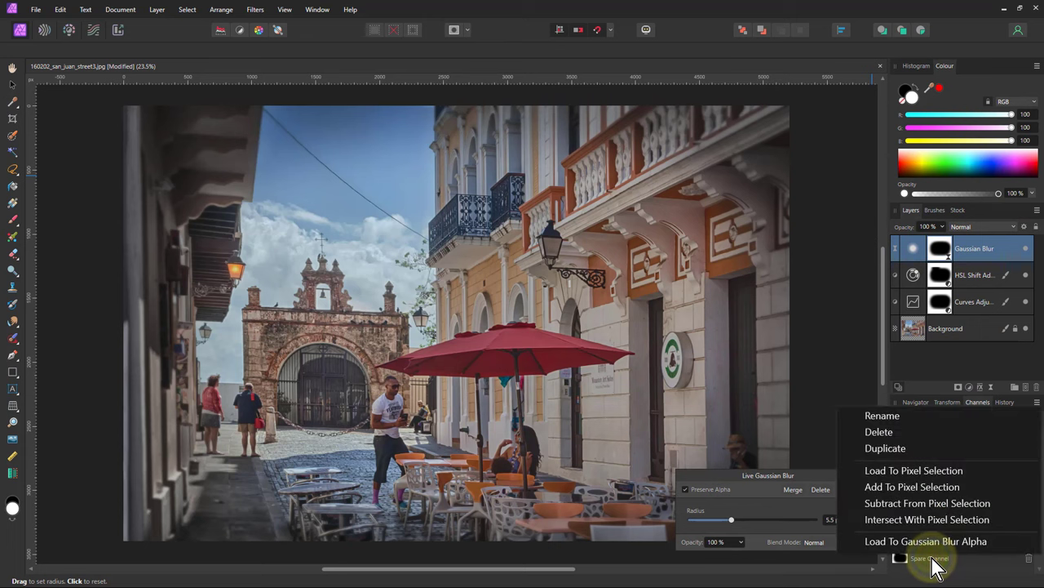
{"action": "left_click", "coordinate": [928, 541]}
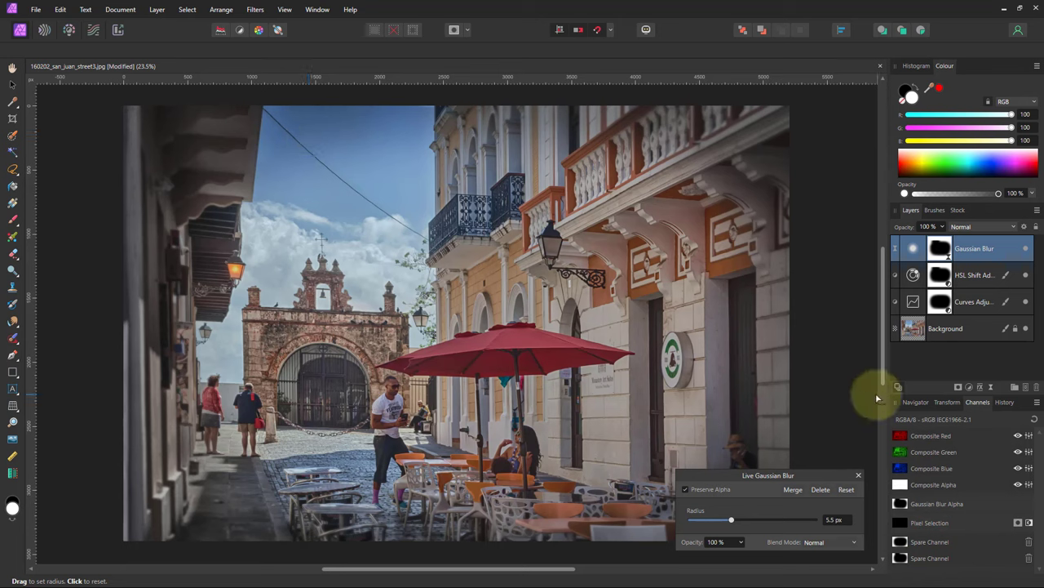
{"action": "left_click", "coordinate": [858, 476]}
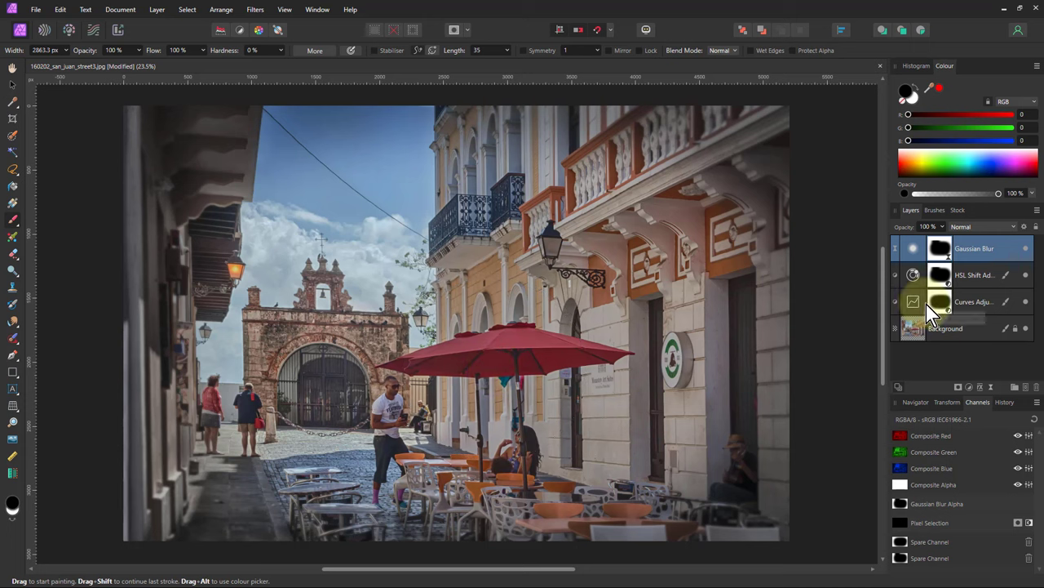
Step: Add an Unsharp Mask live filter with a 0.8 px radius and 1.461 factor
{"action": "left_click", "coordinate": [990, 388]}
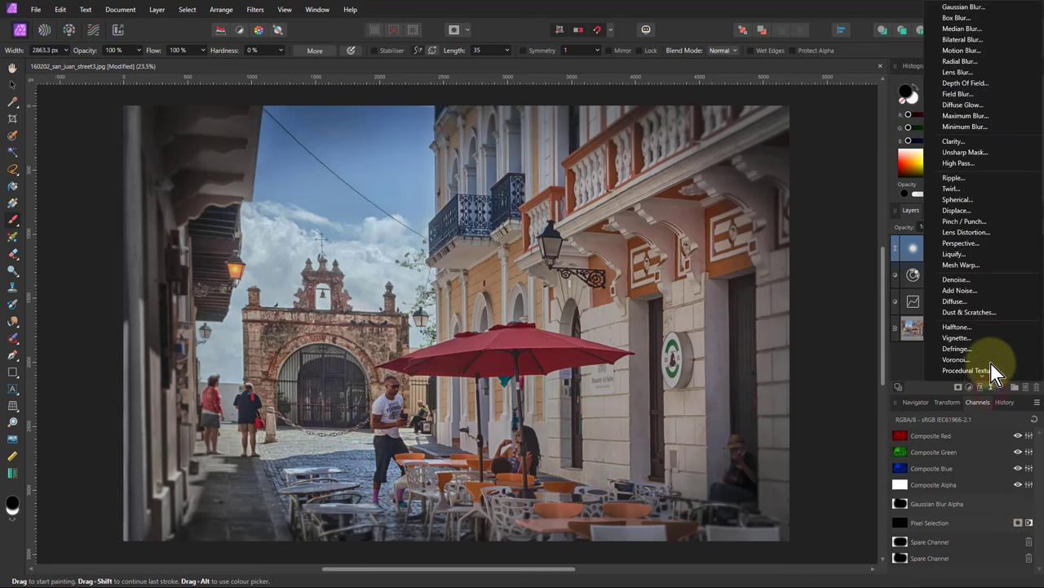
{"action": "left_click", "coordinate": [979, 156]}
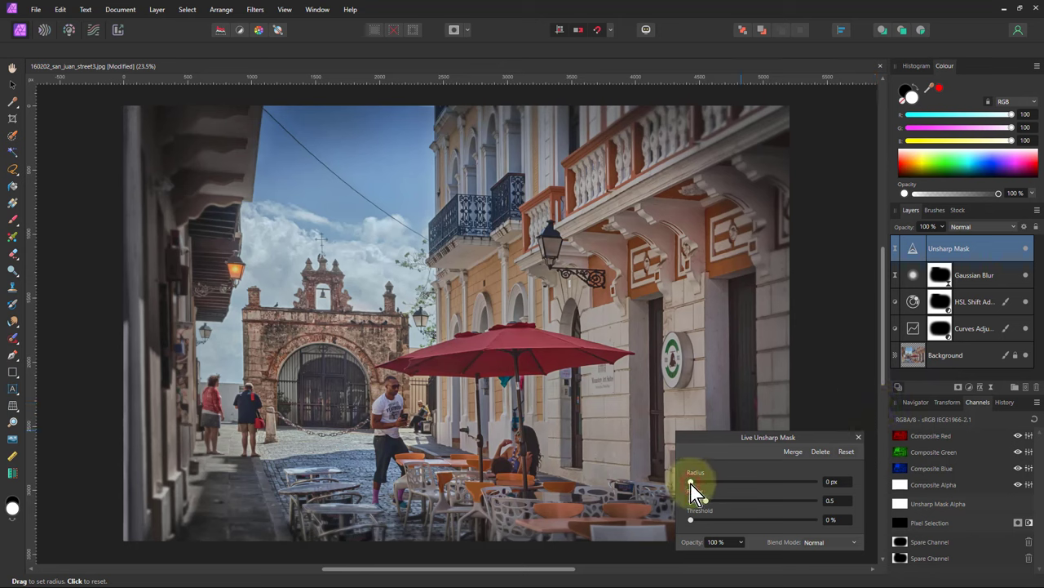
{"action": "left_click_drag", "start_coordinate": [692, 490], "coordinate": [736, 500]}
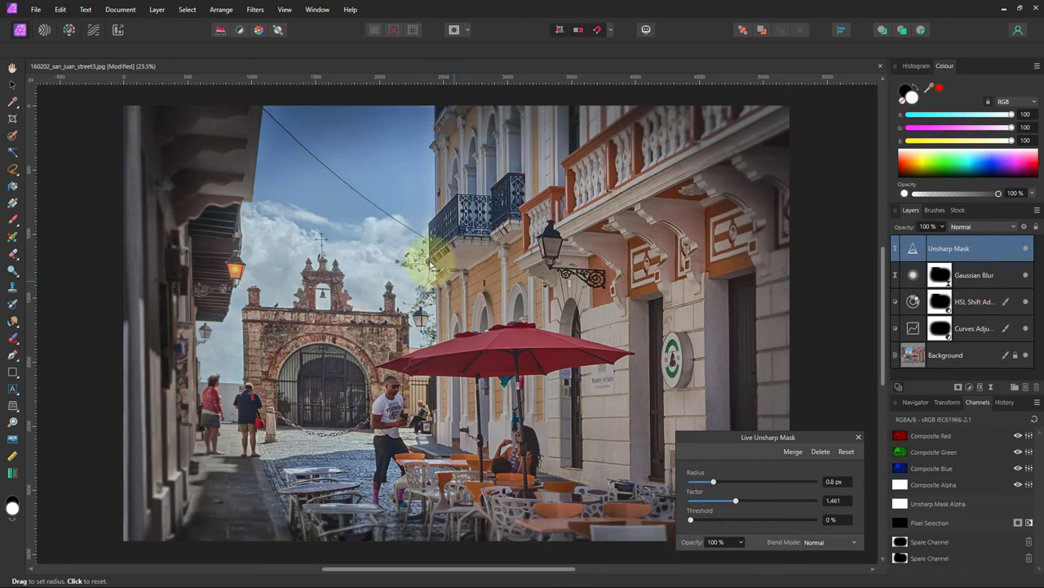
Step: Invert the Unsharp Mask layer's mask and set the brush colour to white
{"action": "left_click", "coordinate": [156, 12]}
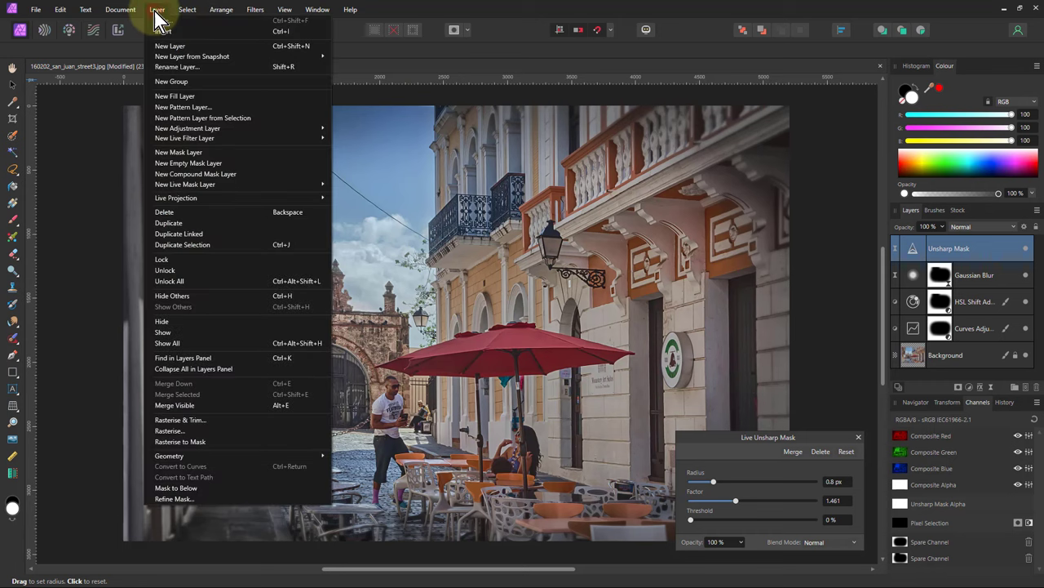
{"action": "left_click", "coordinate": [167, 32]}
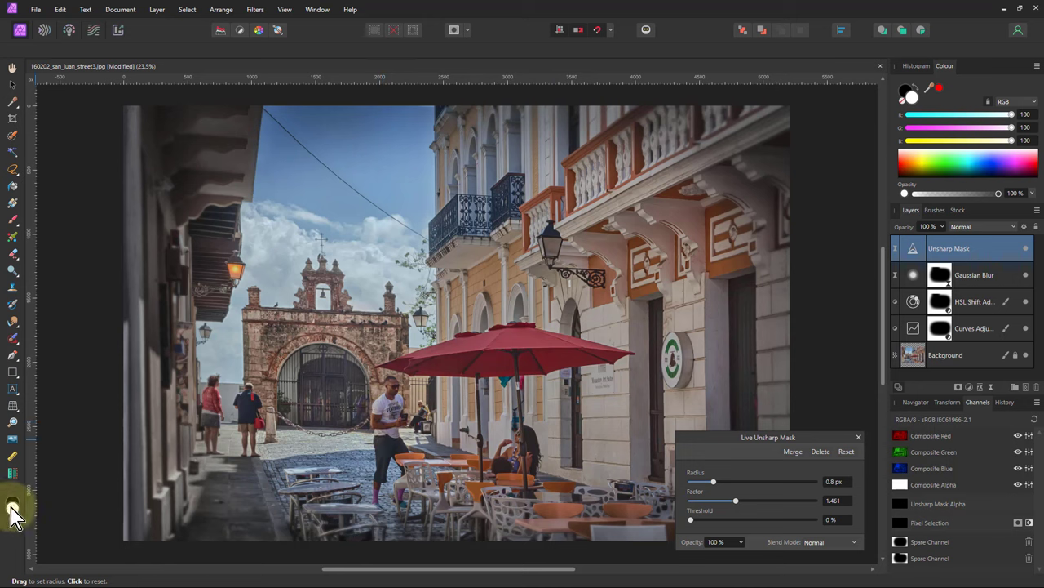
{"action": "left_click", "coordinate": [13, 219]}
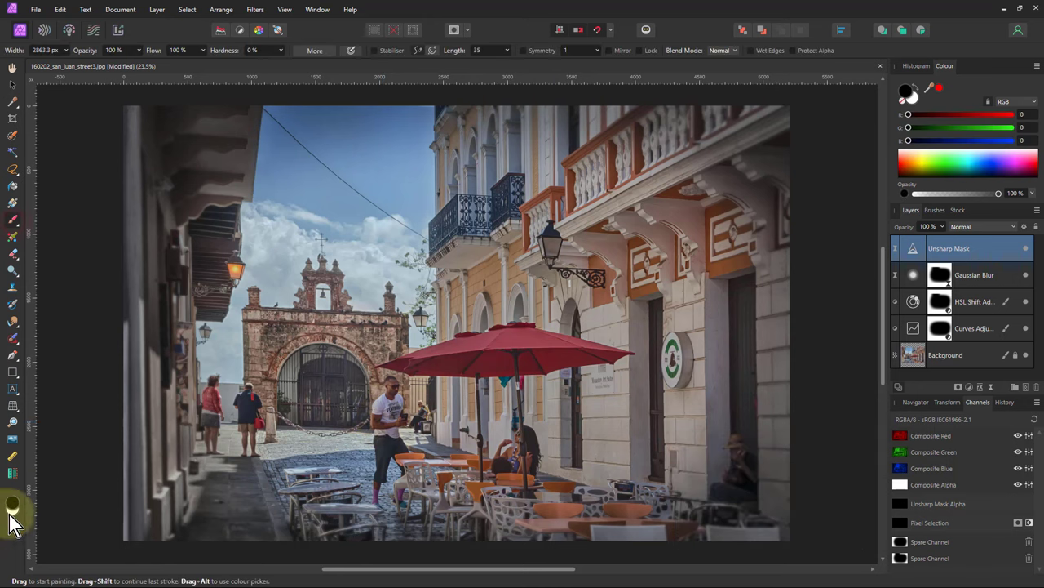
{"action": "left_click", "coordinate": [12, 513]}
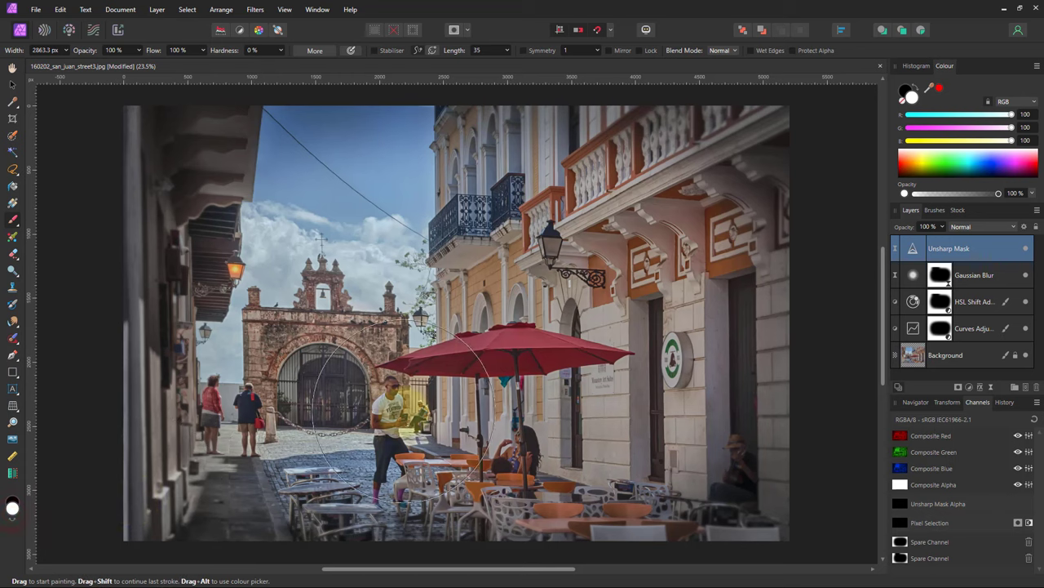
Step: Paint sharpening back over the red umbrella, wall and man, then check the mask
{"action": "left_click", "coordinate": [475, 347]}
{"action": "left_click_drag", "start_coordinate": [475, 347], "coordinate": [396, 361]}
{"action": "key", "text": "bracketleft"}
{"action": "mouse_move", "coordinate": [568, 356]}
{"action": "left_mouse_down"}
{"action": "mouse_move", "coordinate": [519, 435]}
{"action": "mouse_move", "coordinate": [420, 421]}
{"action": "mouse_move", "coordinate": [399, 388]}
{"action": "mouse_move", "coordinate": [524, 340]}
{"action": "mouse_move", "coordinate": [584, 425]}
{"action": "mouse_move", "coordinate": [447, 377]}
{"action": "left_mouse_up"}
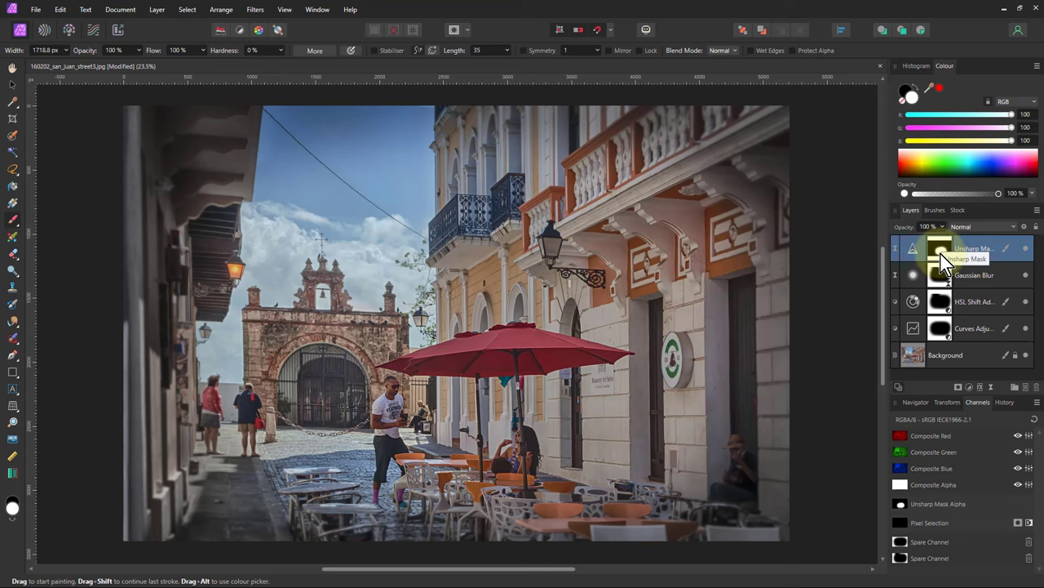
{"action": "left_click", "coordinate": [935, 250], "text": "alt"}
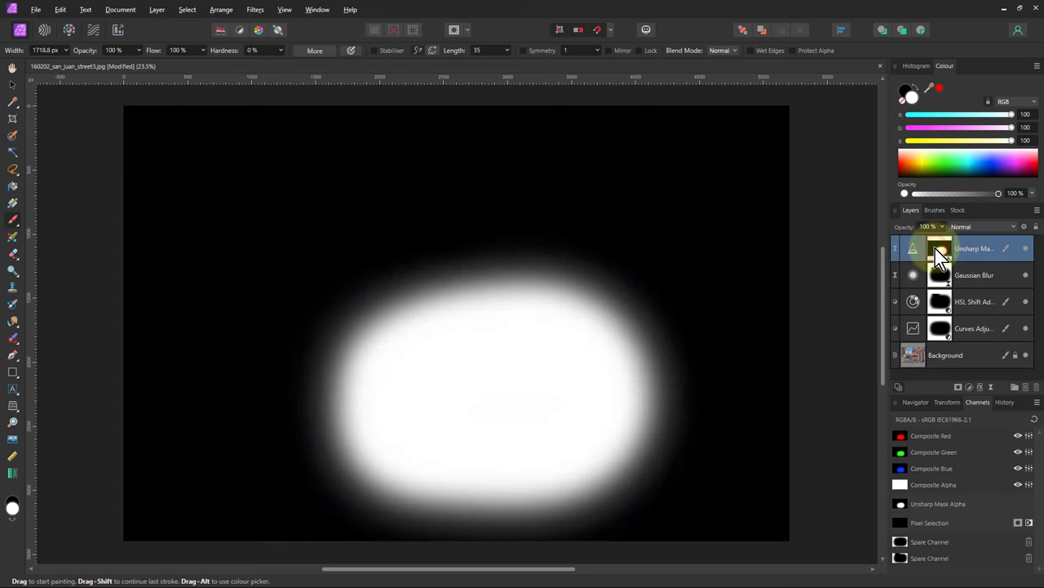
{"action": "double_click", "coordinate": [913, 248]}
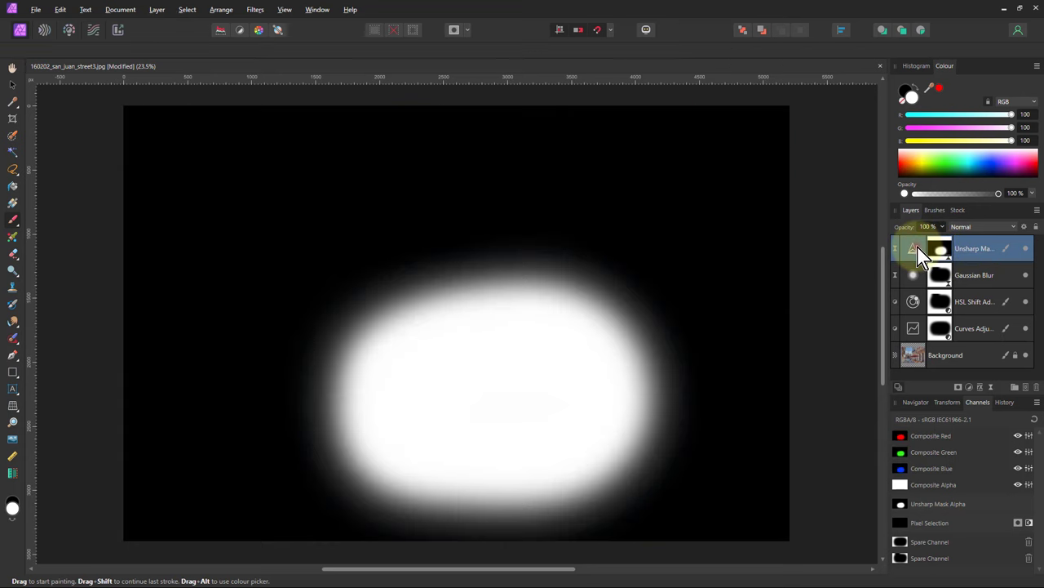
{"action": "left_click", "coordinate": [910, 363]}
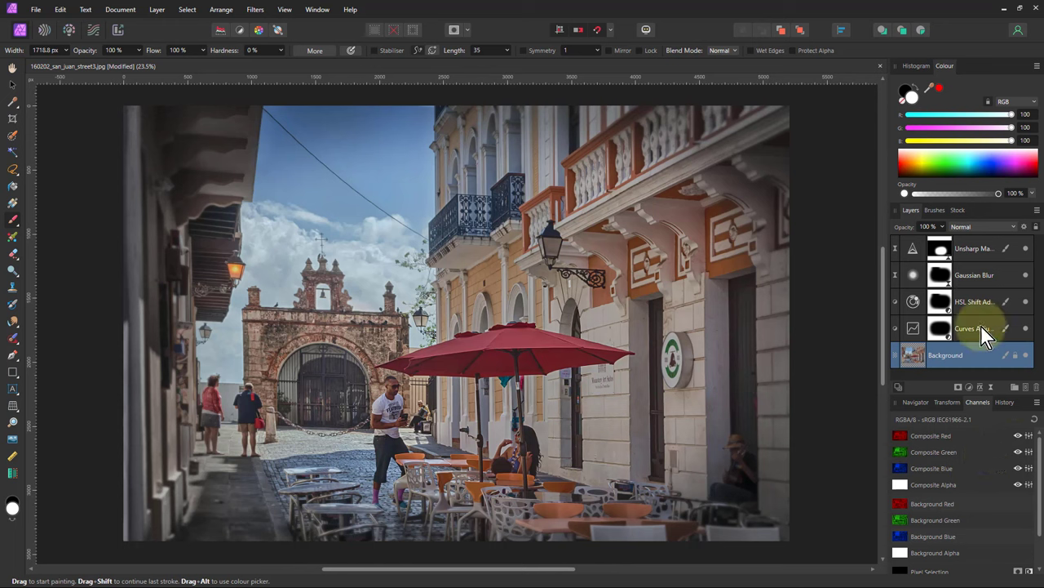
Step: Review the Unsharp Mask settings and close them
{"action": "left_click_drag", "start_coordinate": [923, 265], "coordinate": [927, 263]}
{"action": "double_click", "coordinate": [926, 261]}
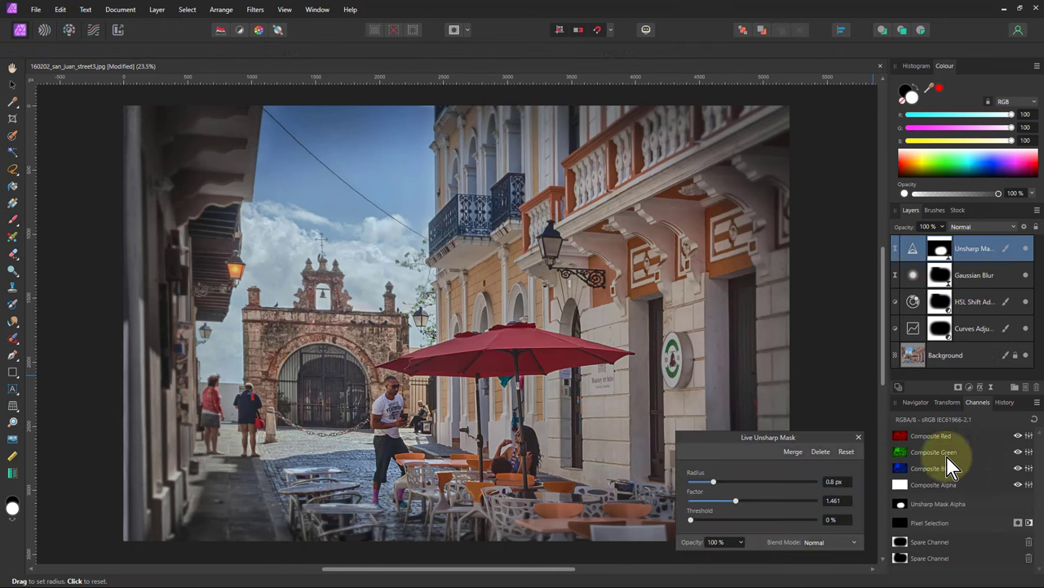
{"action": "left_click", "coordinate": [859, 438]}
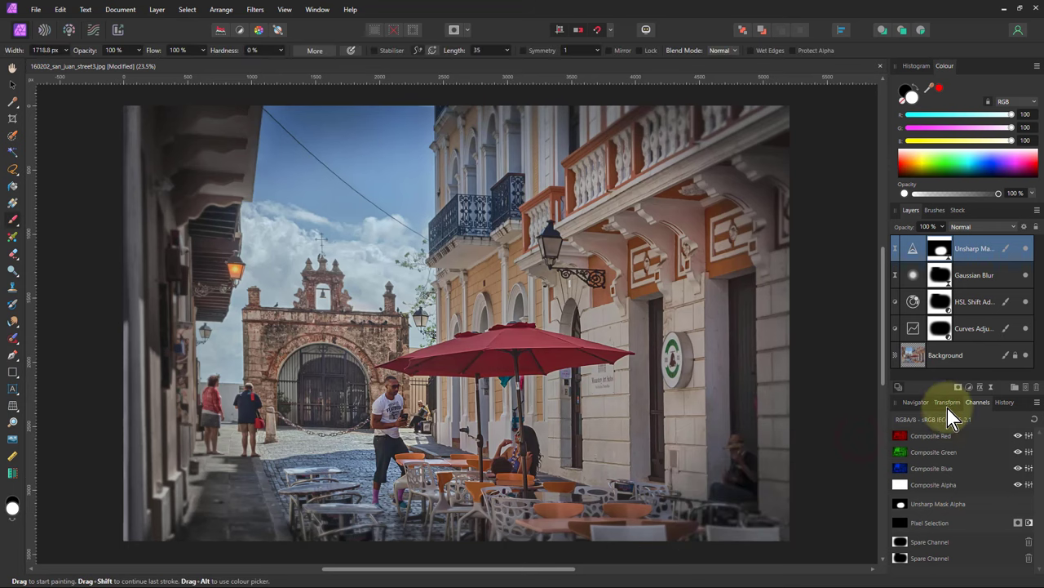
Step: Add a Curves adjustment with the midpoint raised from 0.457 to 0.552
{"action": "left_click", "coordinate": [969, 388]}
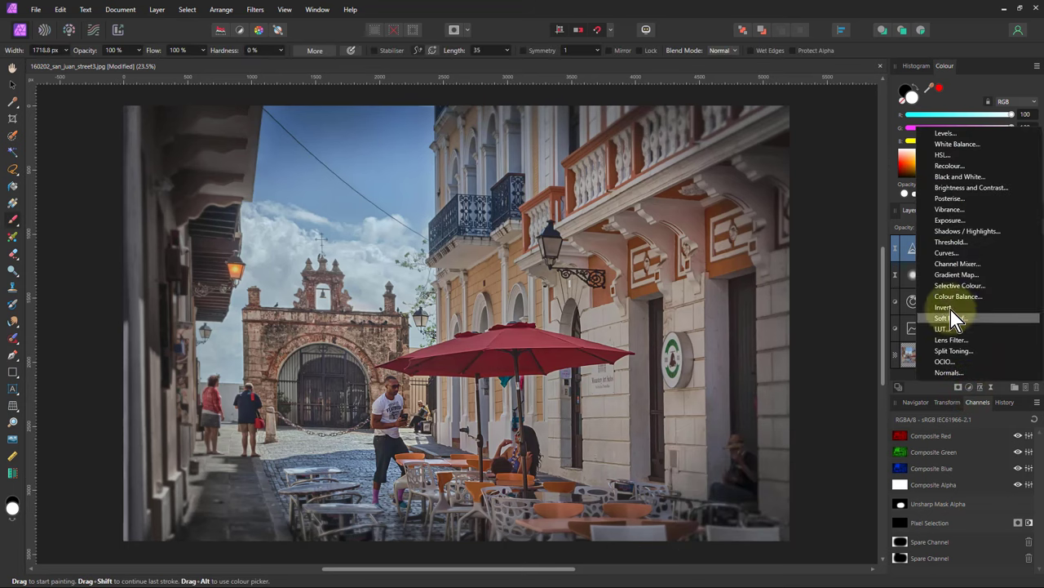
{"action": "left_click", "coordinate": [948, 253]}
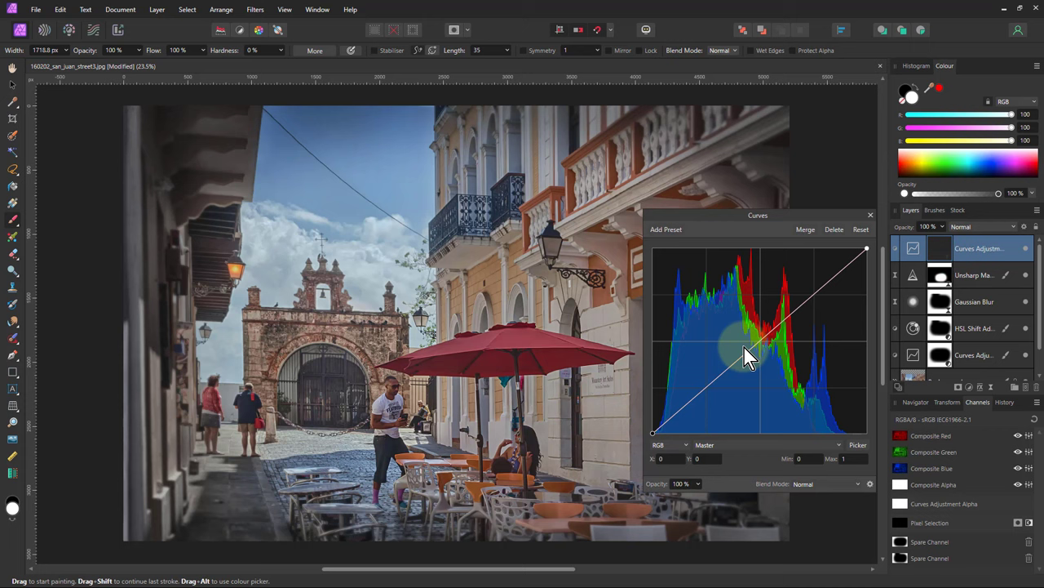
{"action": "left_click", "coordinate": [754, 345]}
{"action": "mouse_move", "coordinate": [754, 344]}
{"action": "left_mouse_down"}
{"action": "mouse_move", "coordinate": [741, 332]}
{"action": "mouse_move", "coordinate": [751, 334]}
{"action": "left_mouse_up"}
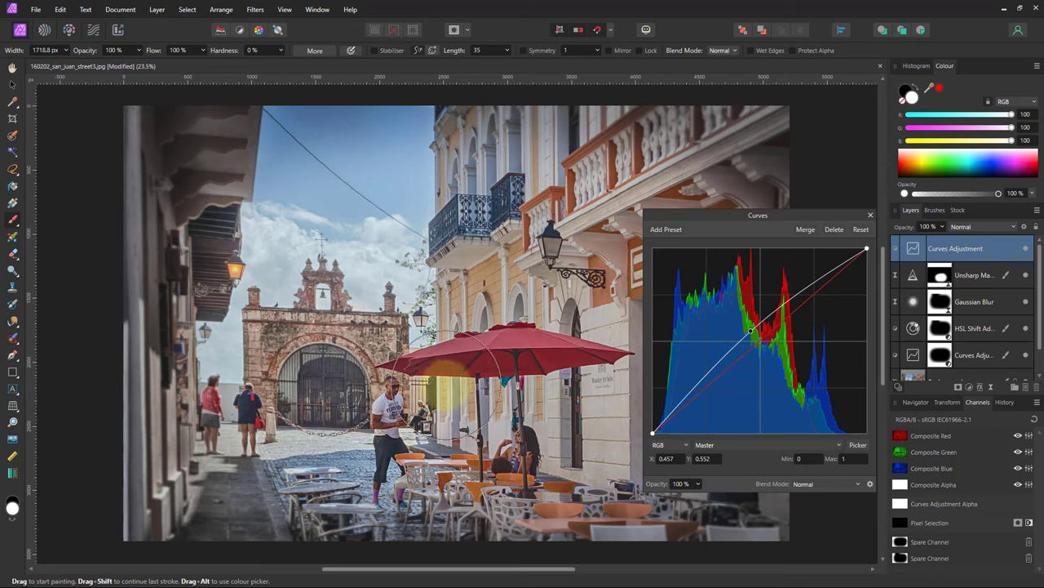
{"action": "left_click", "coordinate": [870, 216]}
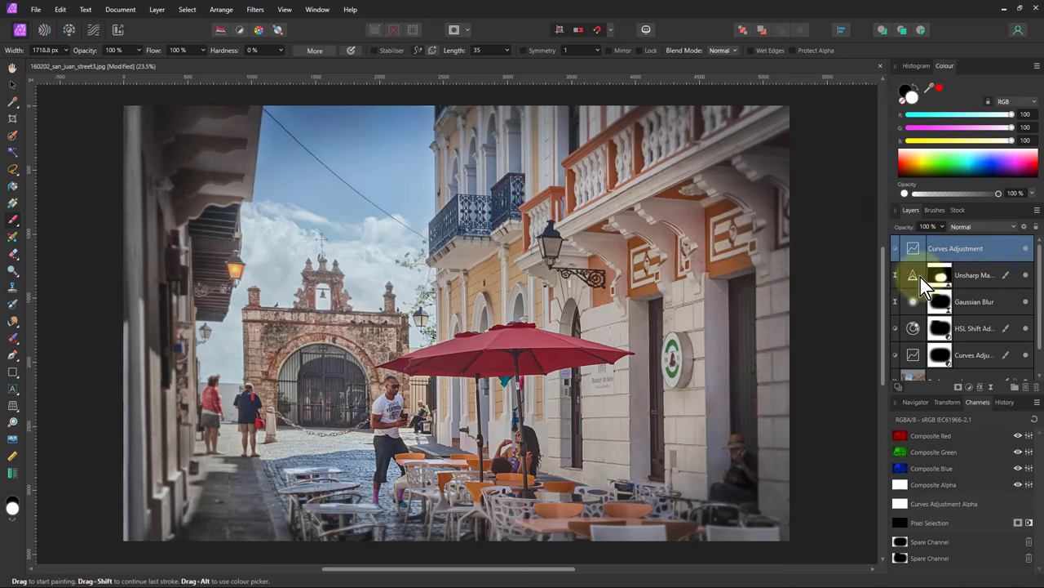
Step: Copy the Unsharp Mask layer's sharpening mask into a new spare channel
{"action": "double_click", "coordinate": [915, 278]}
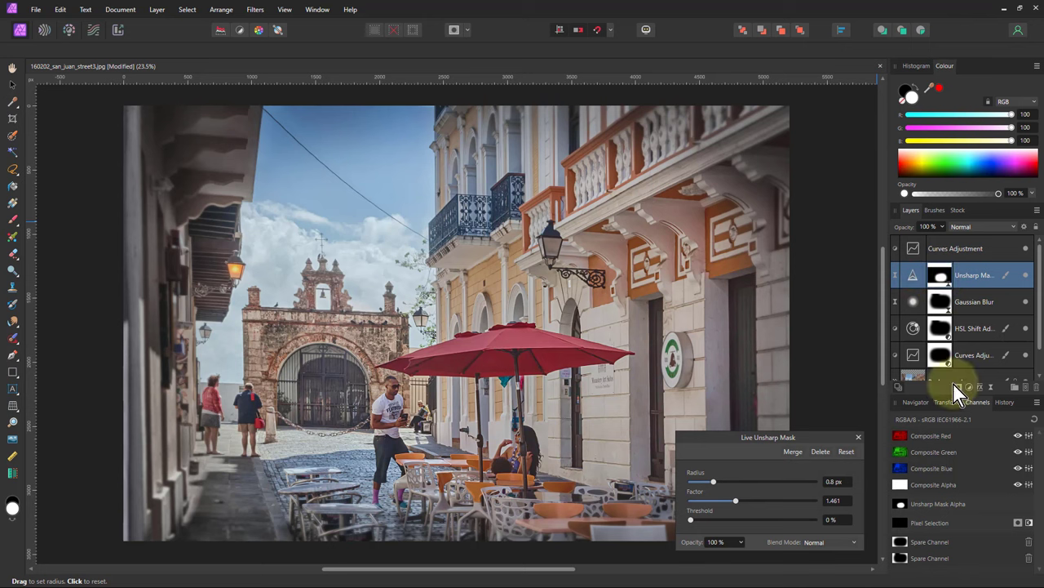
{"action": "right_click", "coordinate": [944, 506]}
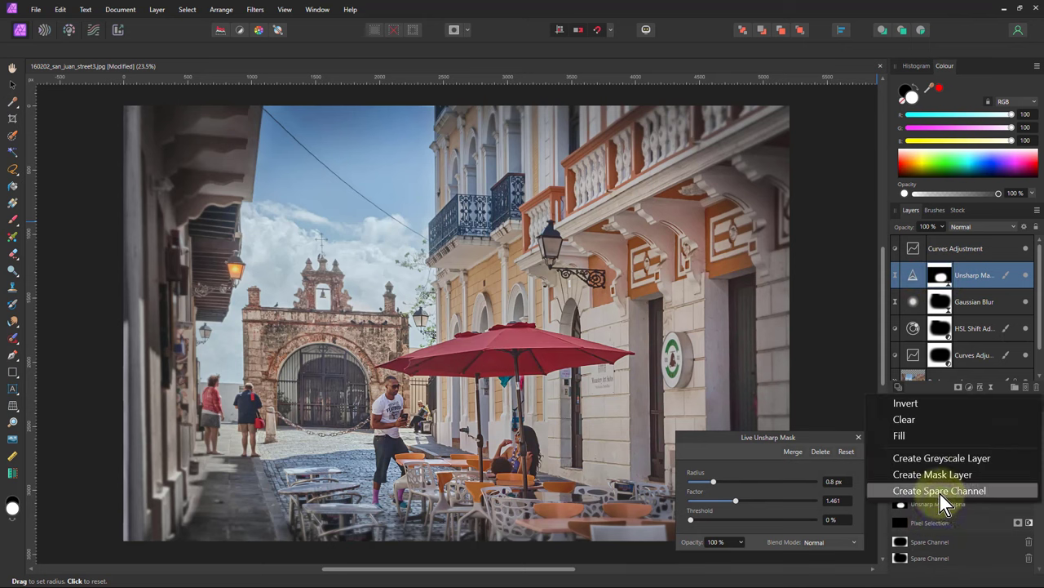
{"action": "left_click", "coordinate": [940, 494]}
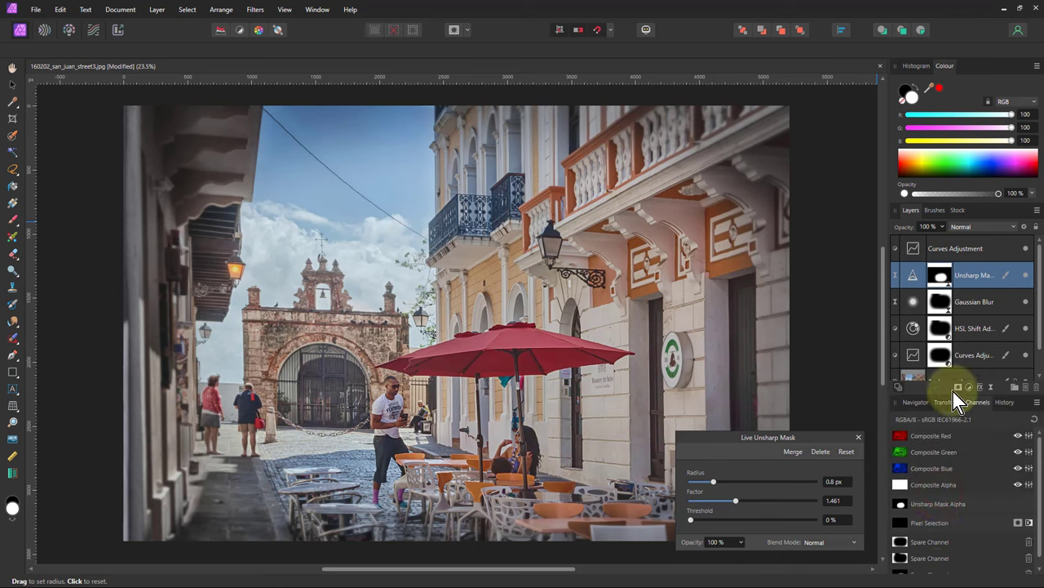
{"action": "left_click_drag", "start_coordinate": [953, 393], "coordinate": [950, 377]}
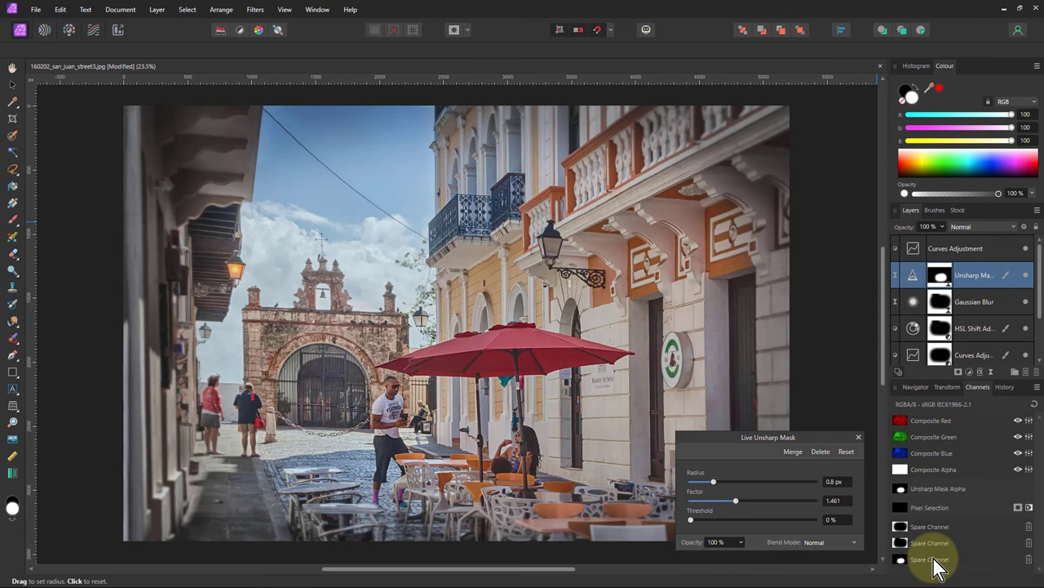
Step: Load that spare channel as the Curves Adjustment layer's mask
{"action": "double_click", "coordinate": [913, 249]}
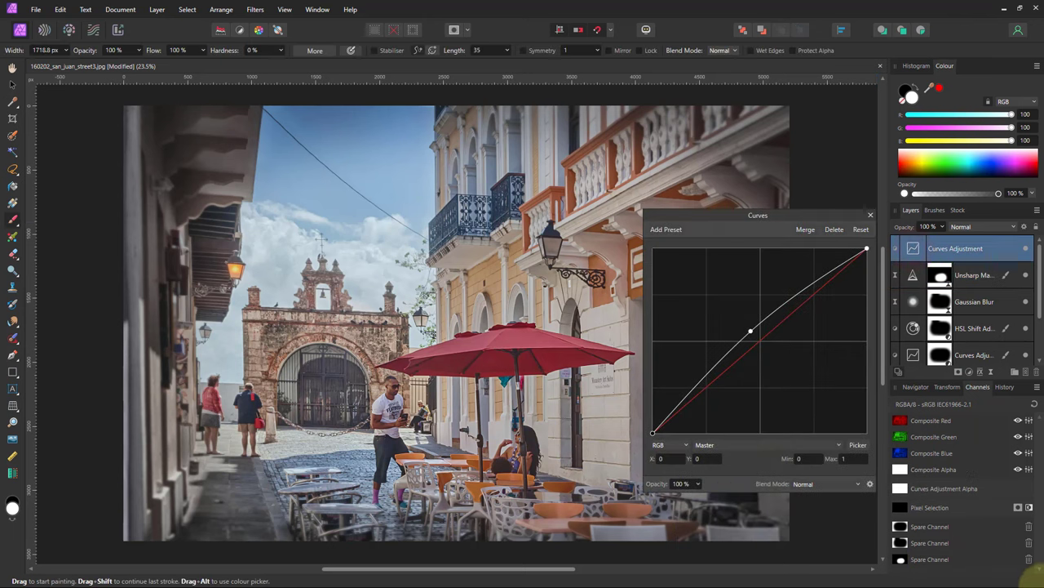
{"action": "right_click", "coordinate": [922, 560]}
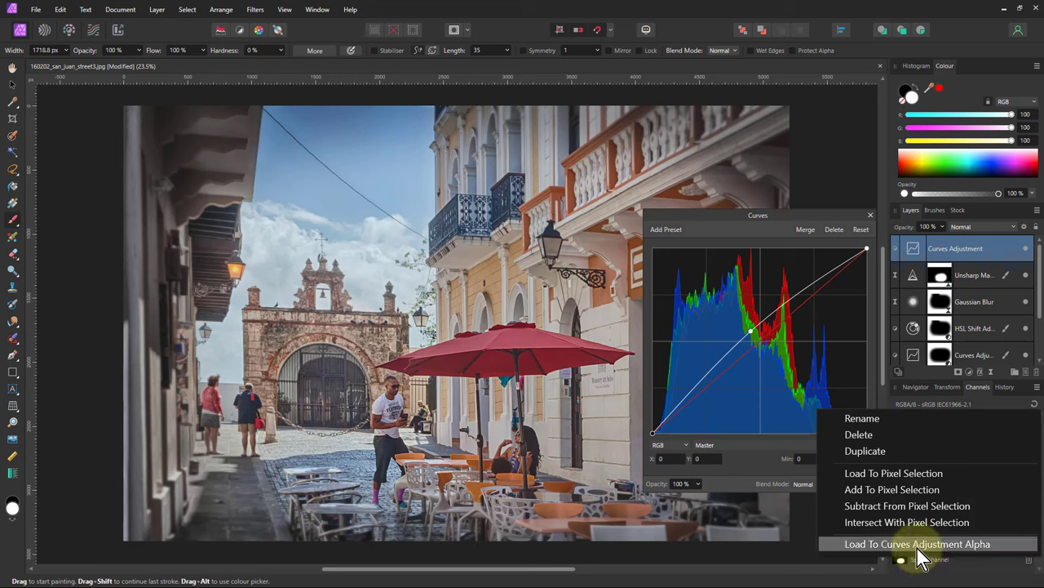
{"action": "left_click", "coordinate": [920, 543]}
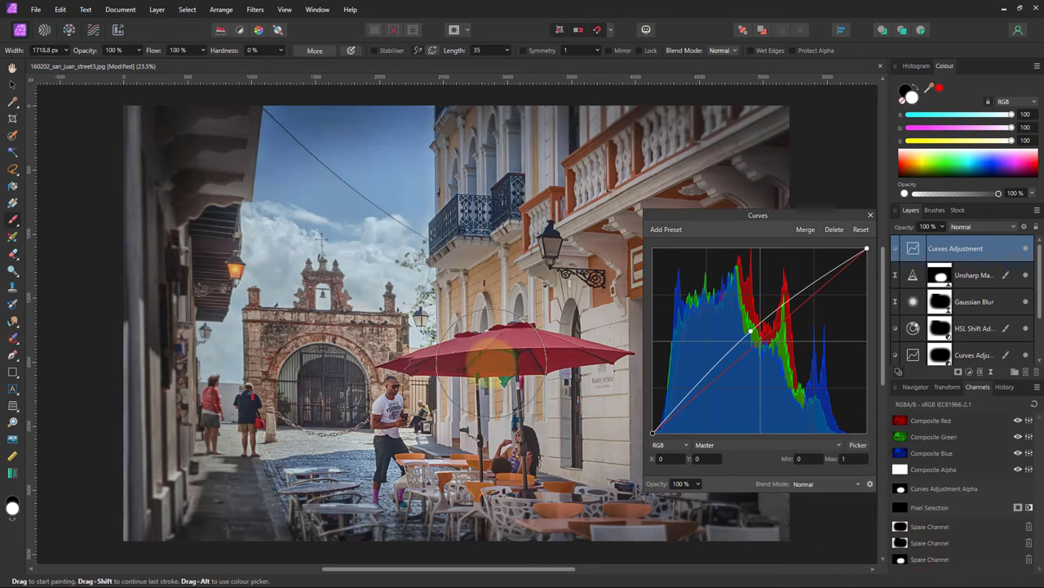
{"action": "left_click", "coordinate": [870, 217]}
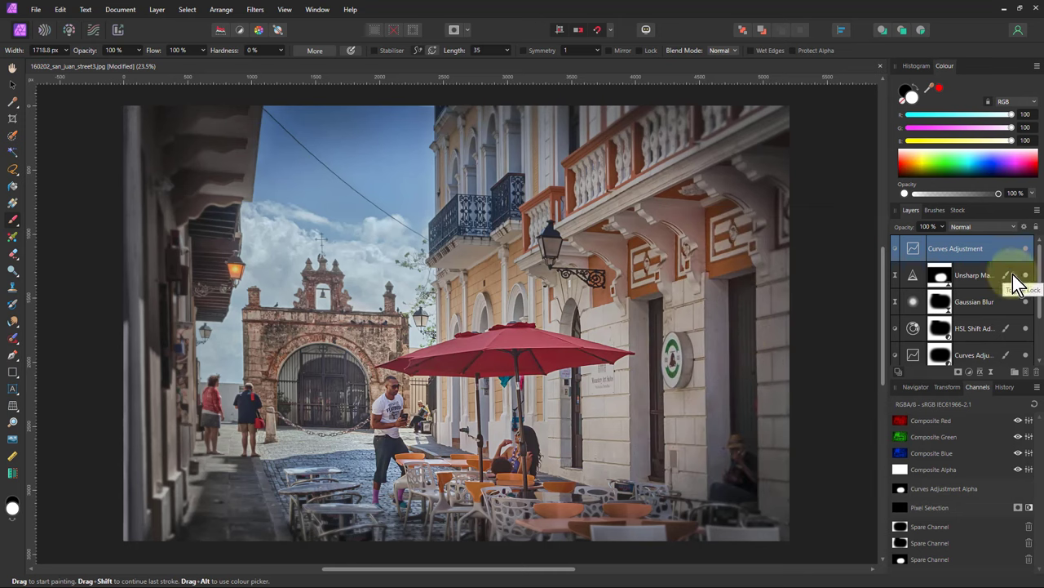
Step: Lower the Curves layer's opacity to 53%
{"action": "left_click", "coordinate": [943, 229]}
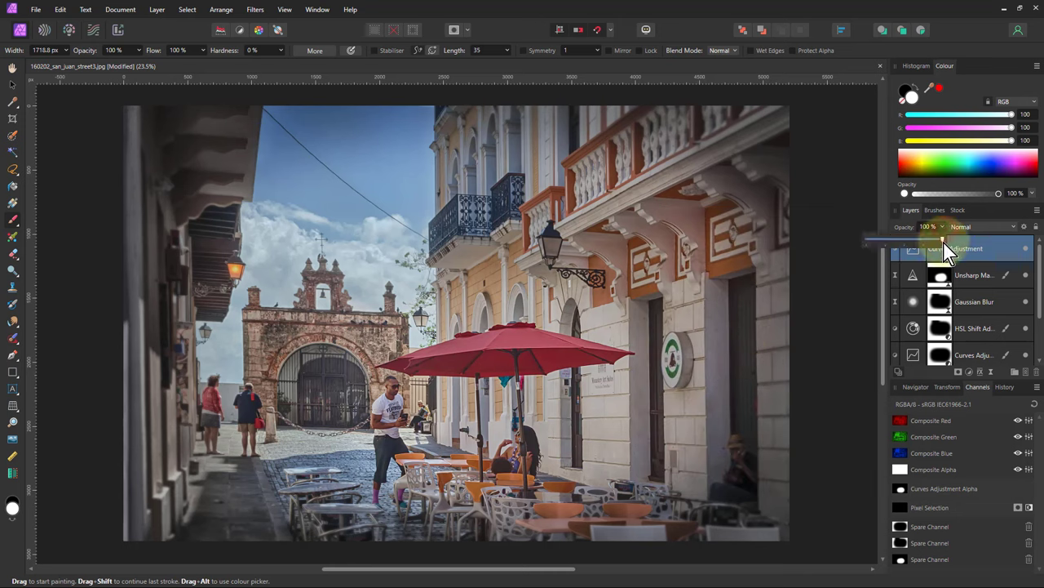
{"action": "left_click_drag", "start_coordinate": [943, 241], "coordinate": [907, 251]}
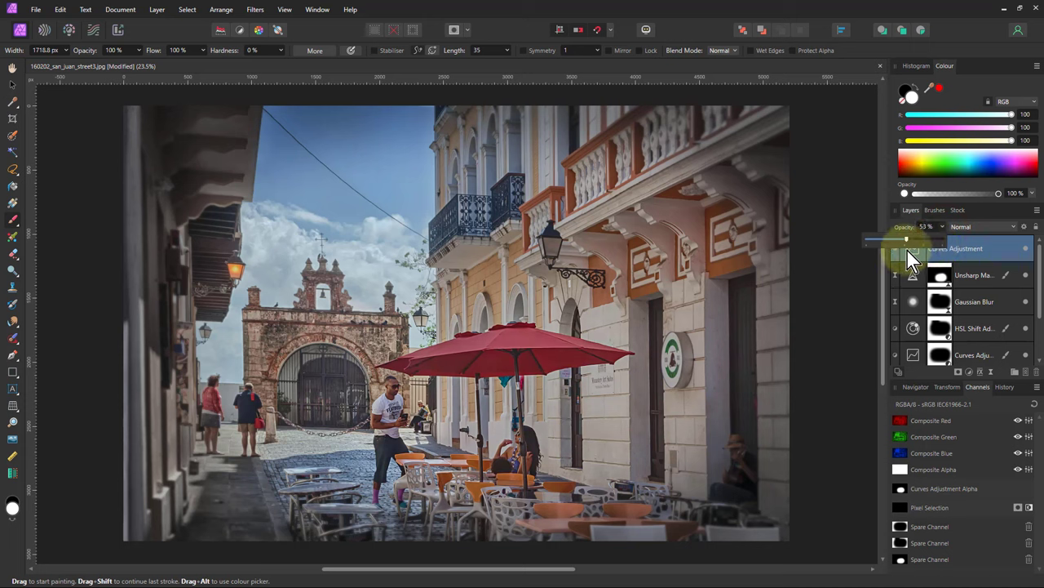
{"action": "left_click", "coordinate": [979, 392]}
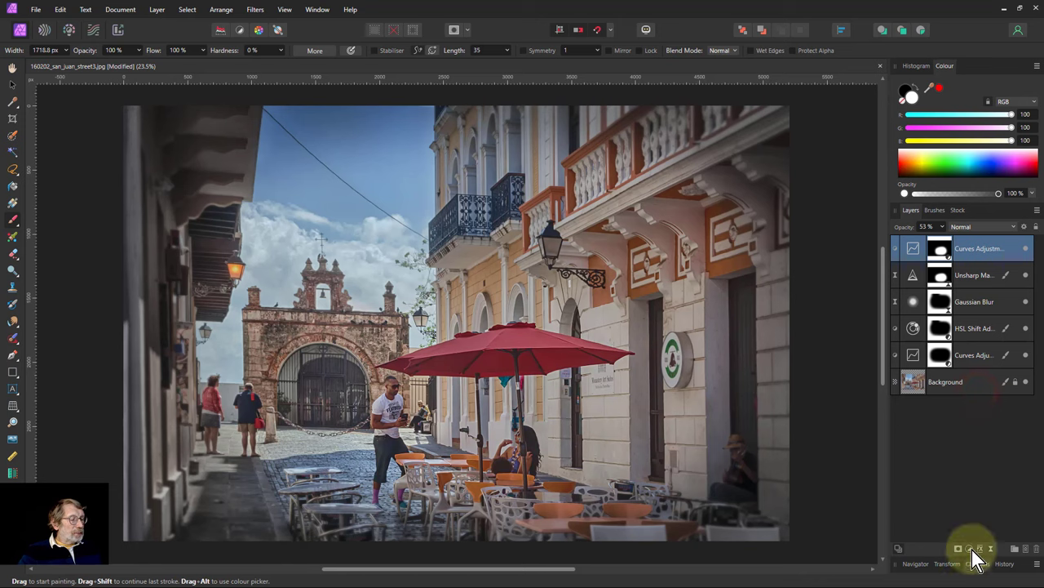
Step: Select all five adjustment layers and toggle them off and on to compare with the original
{"action": "left_click", "coordinate": [961, 362], "text": "shift"}
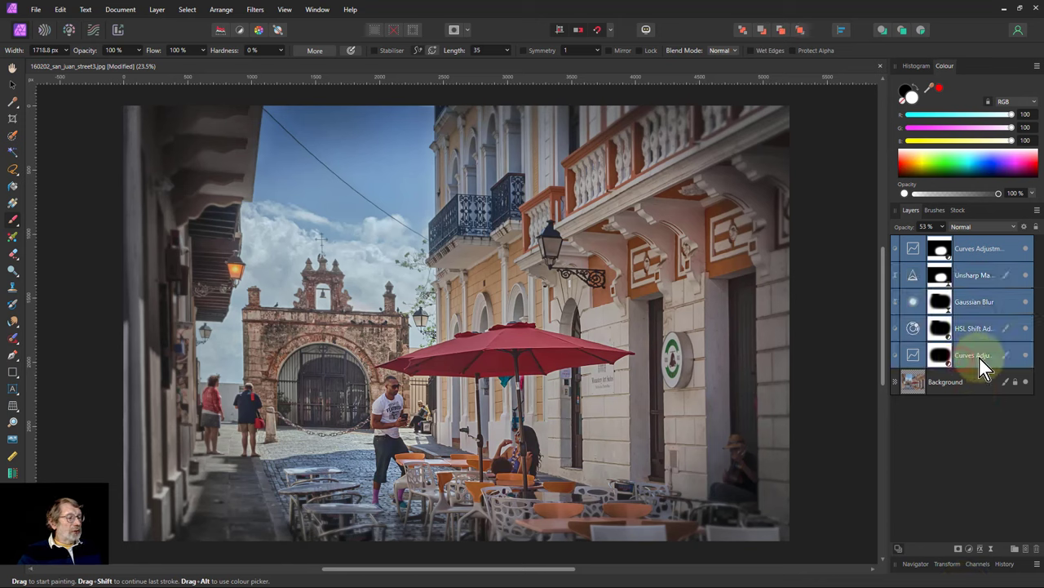
{"action": "left_click", "coordinate": [1027, 359]}
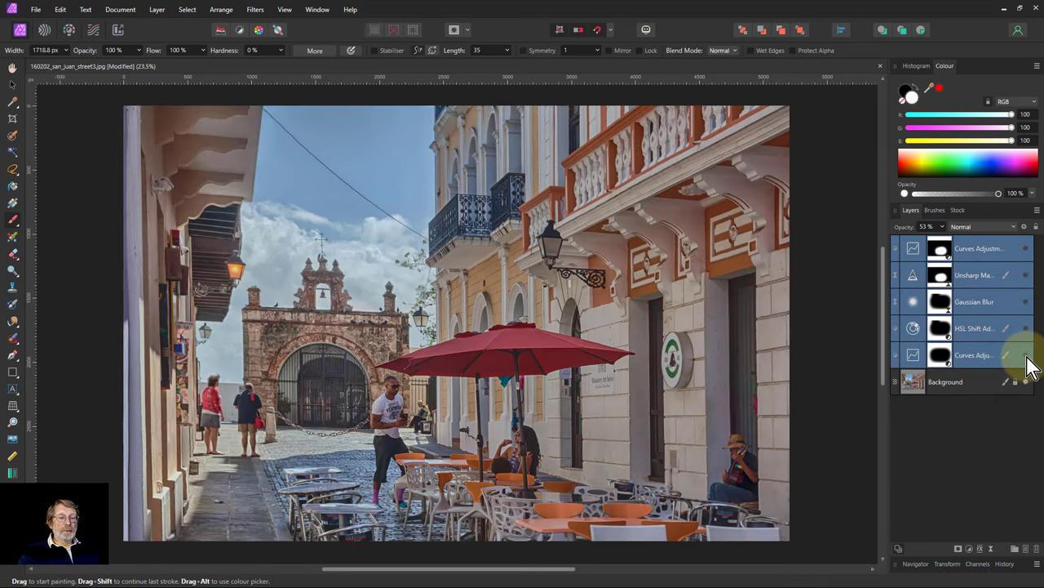
{"action": "left_click", "coordinate": [1028, 359]}
{"action": "left_click", "coordinate": [1026, 359]}
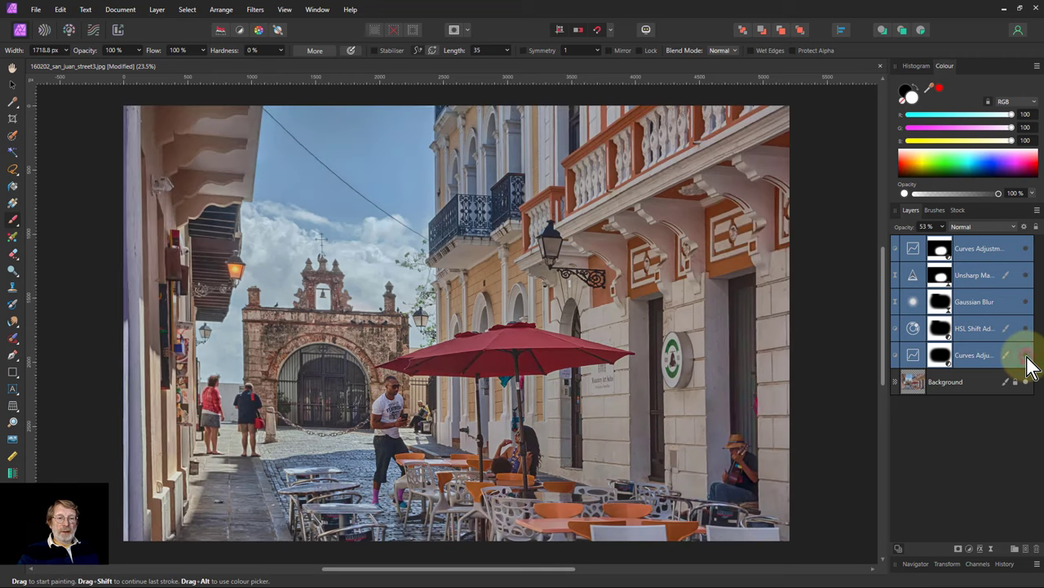
{"action": "left_click", "coordinate": [1027, 359]}
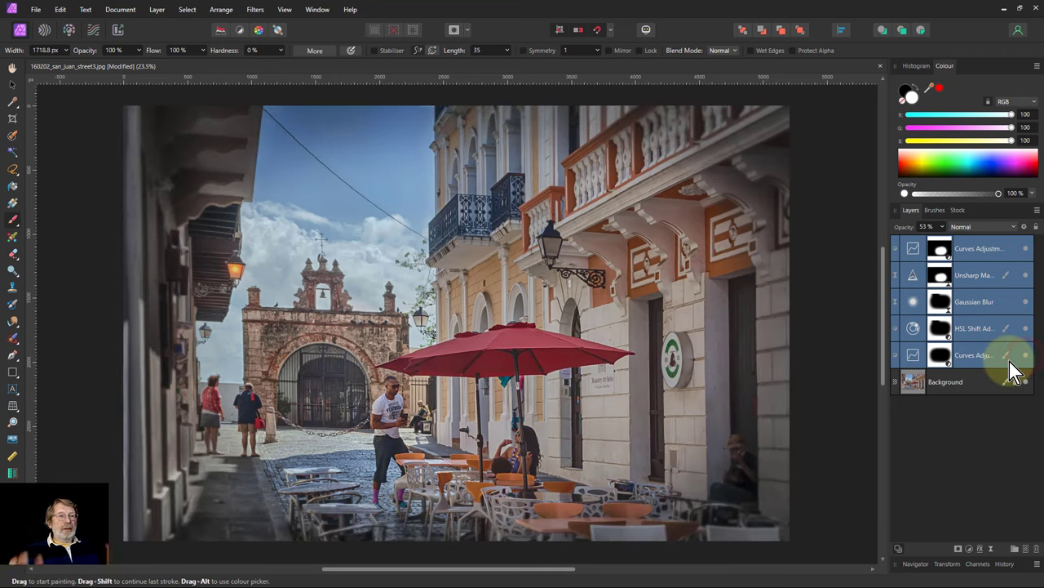